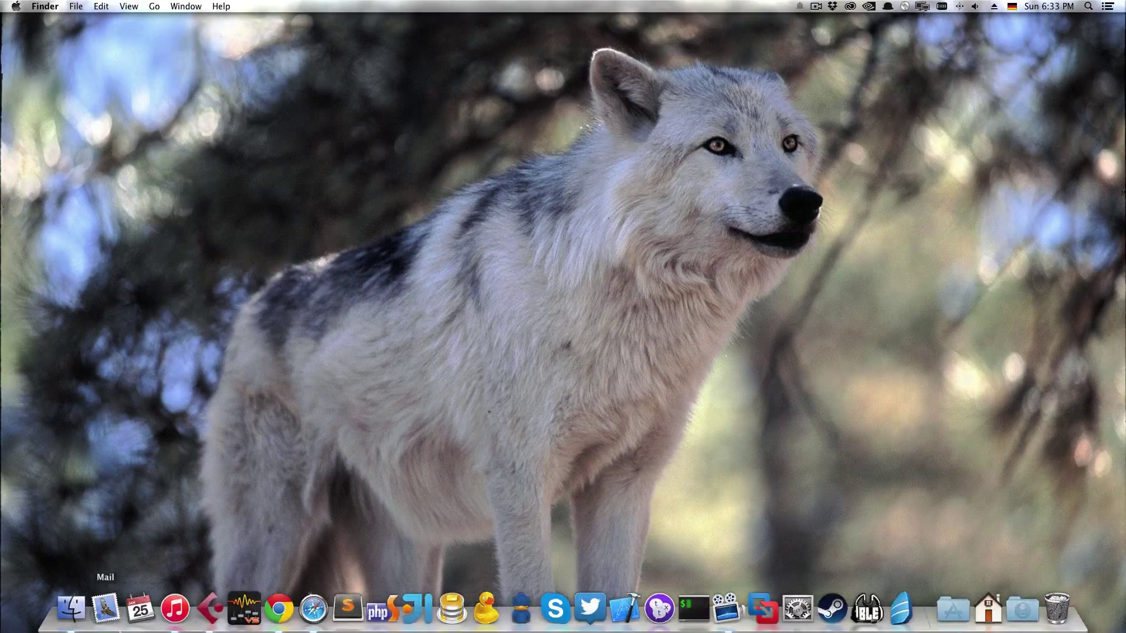
# Bring Safari forward and switch to the PlayOnMac home page tab
pyautogui.click(313, 610)
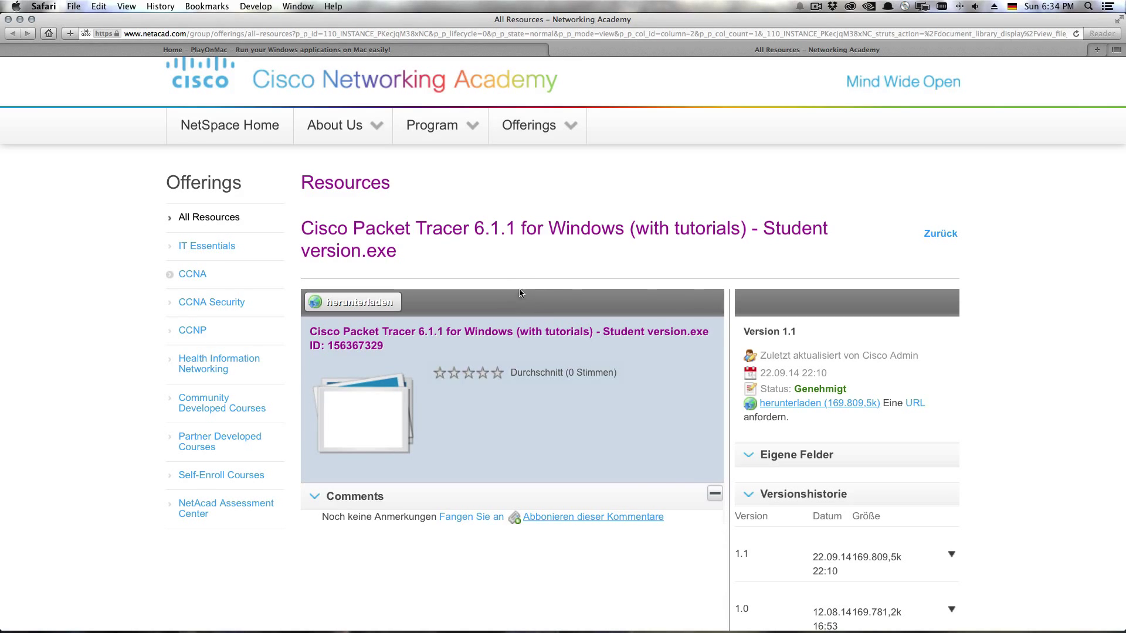
pyautogui.click(290, 49)
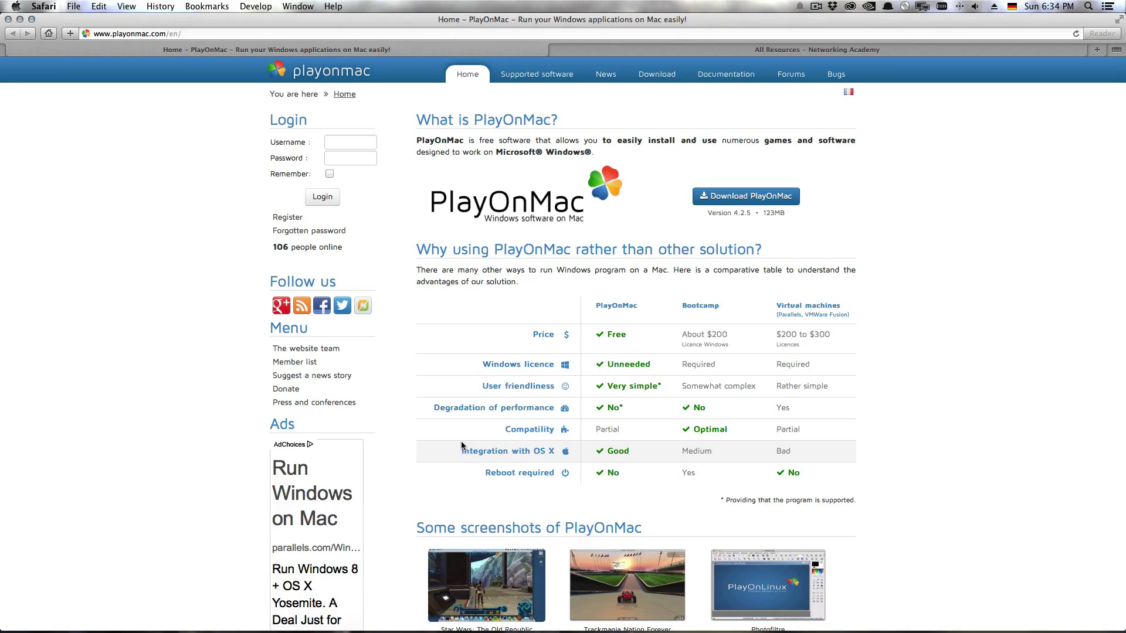
# Minimize Safari and launch PlayOnMac through a Spotlight search for 'playon'
pyautogui.press('super+m')
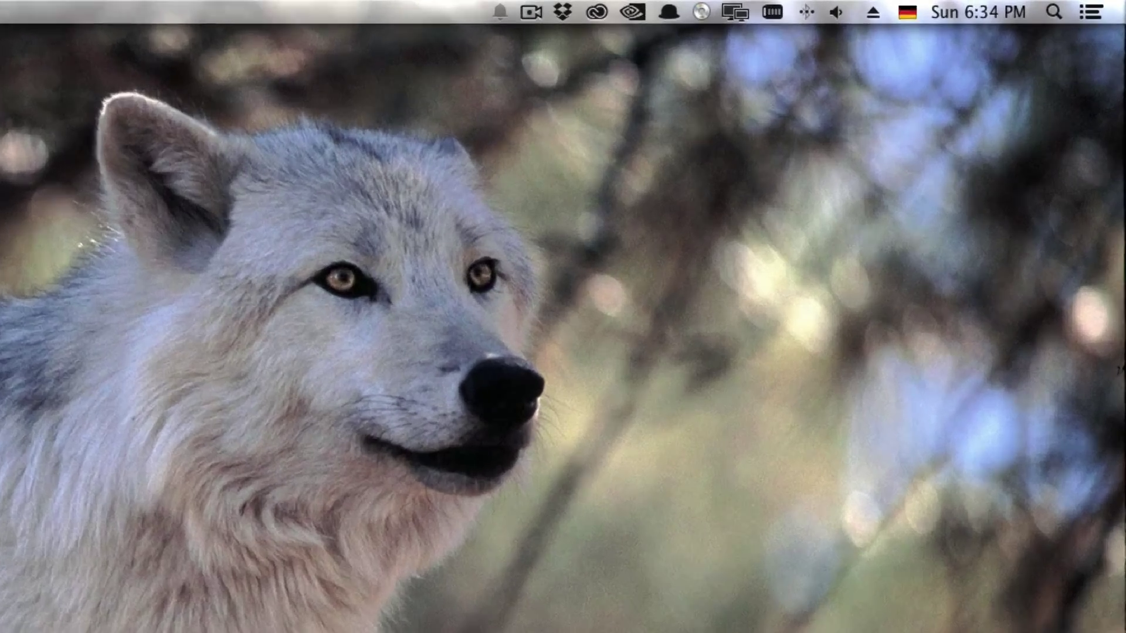
pyautogui.press('super+space')
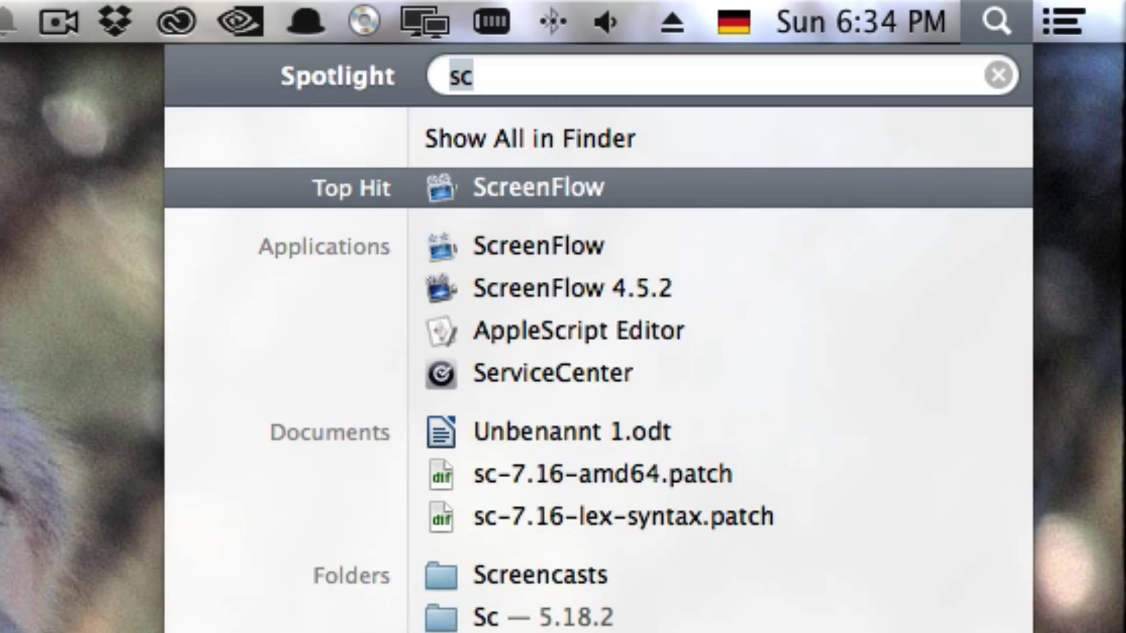
pyautogui.write('playon')
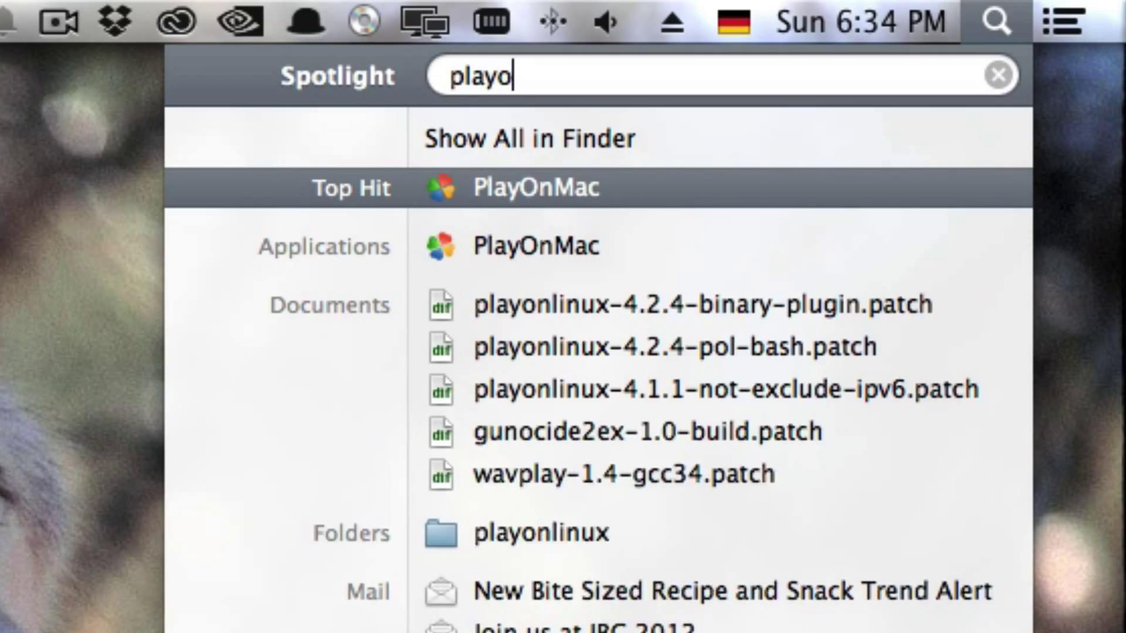
pyautogui.press('Return')
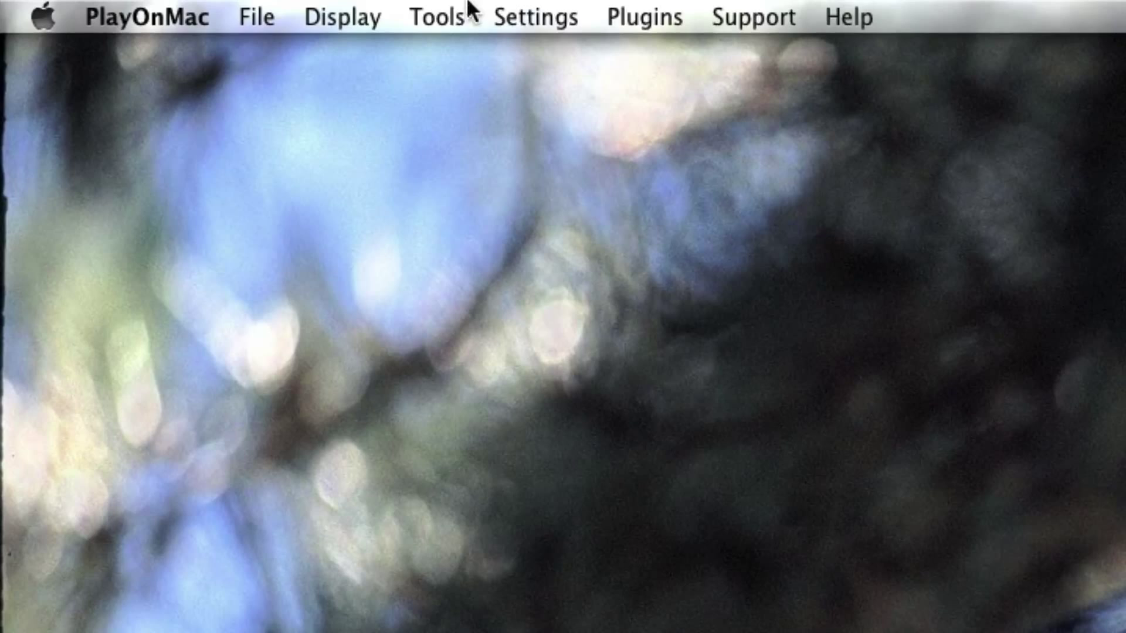
pyautogui.click(161, 7)
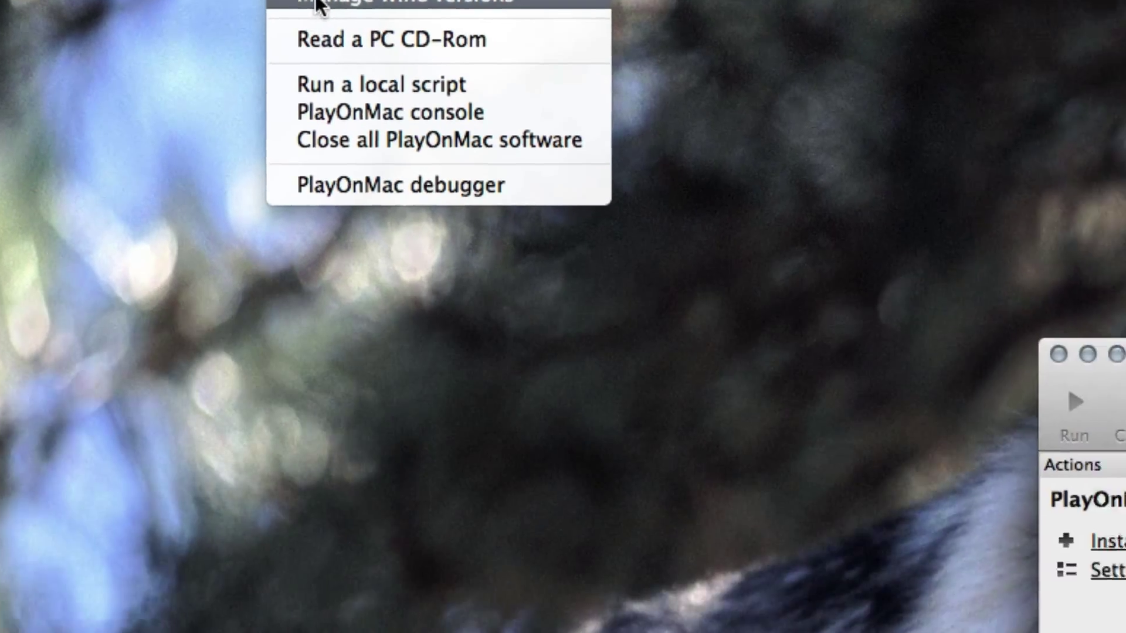
pyautogui.click(448, 62)
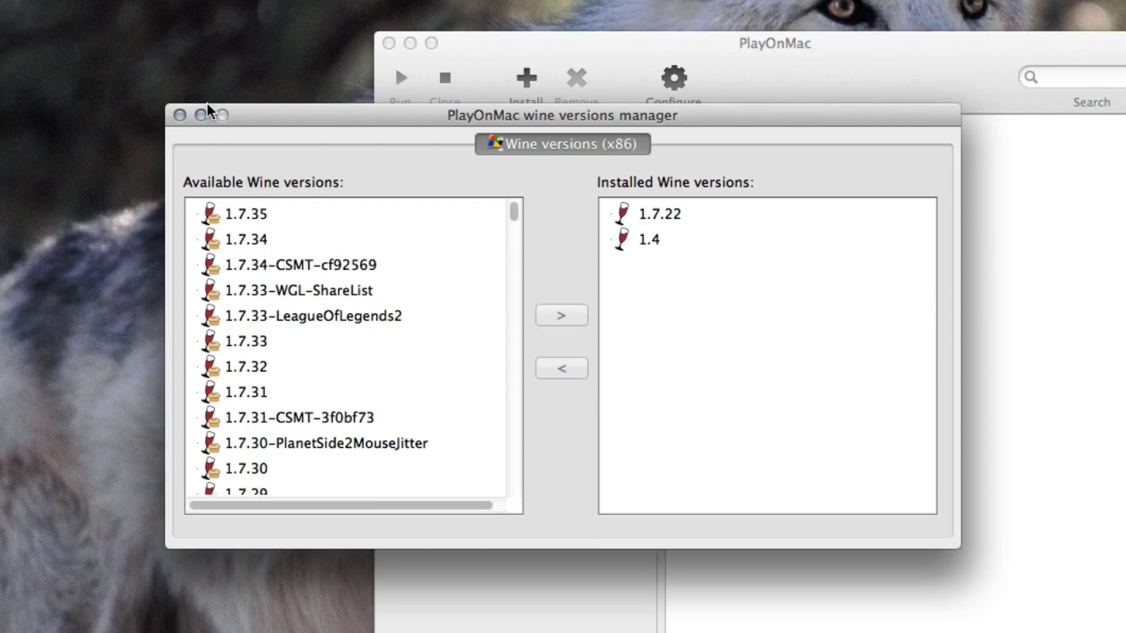
pyautogui.click(303, 211)
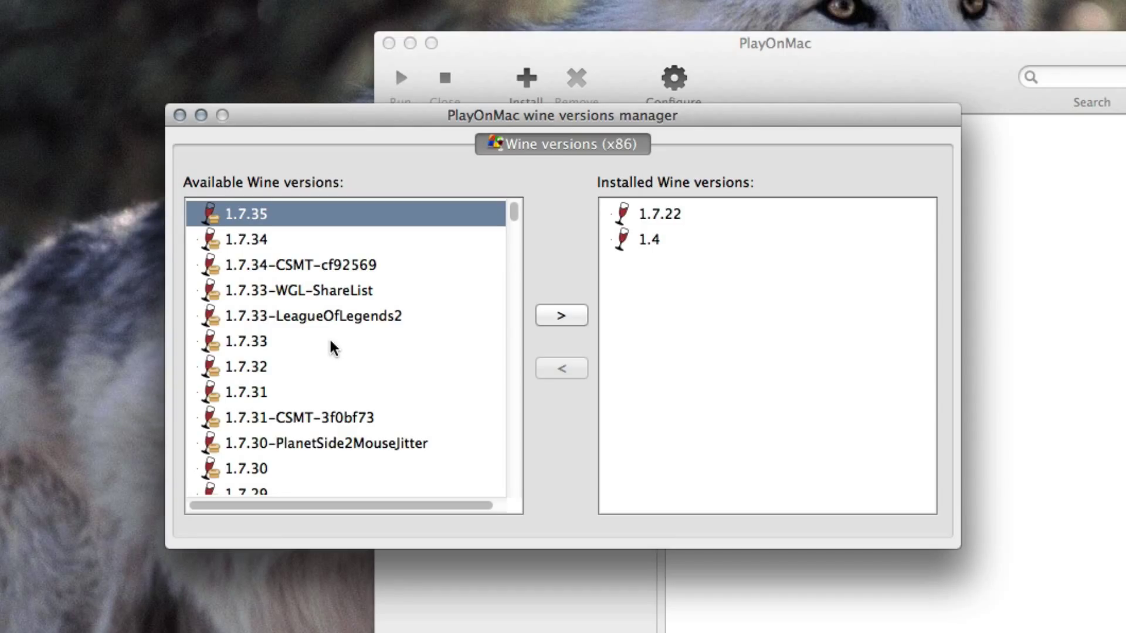
pyautogui.scroll(-5, 331, 346)
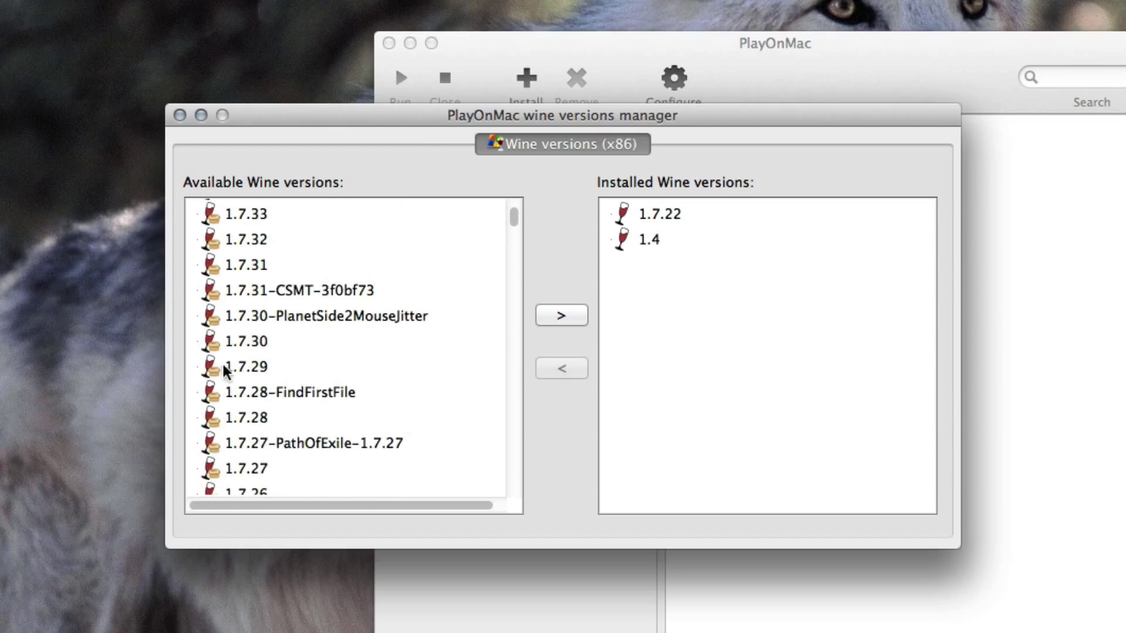
pyautogui.scroll(1, 360, 369)
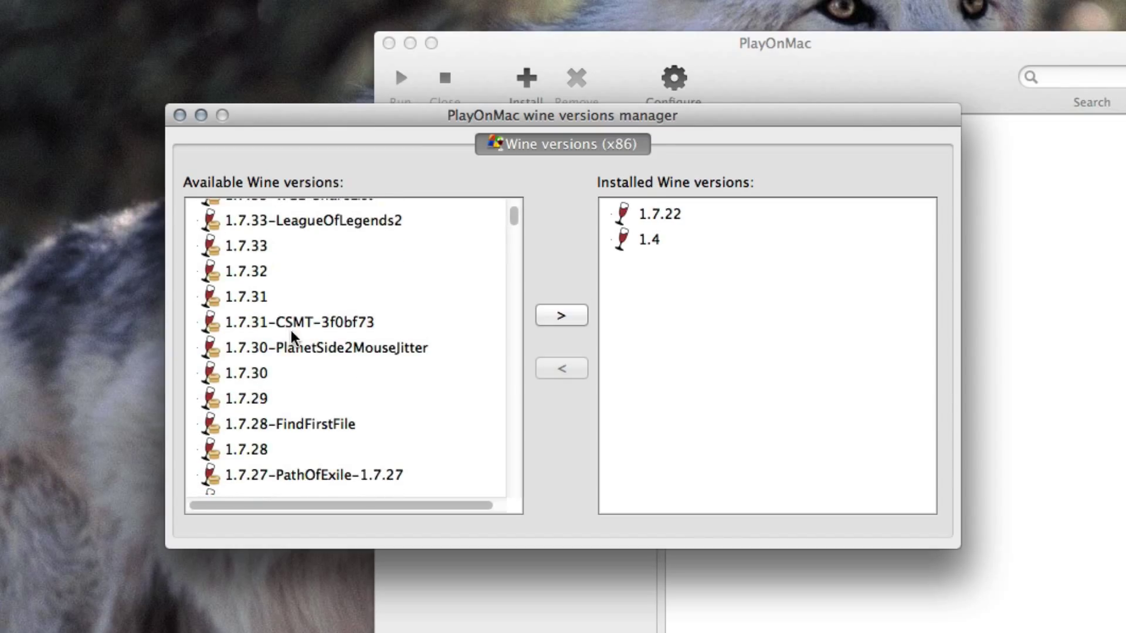
pyautogui.scroll(-5, 328, 340)
pyautogui.scroll(-7, 270, 419)
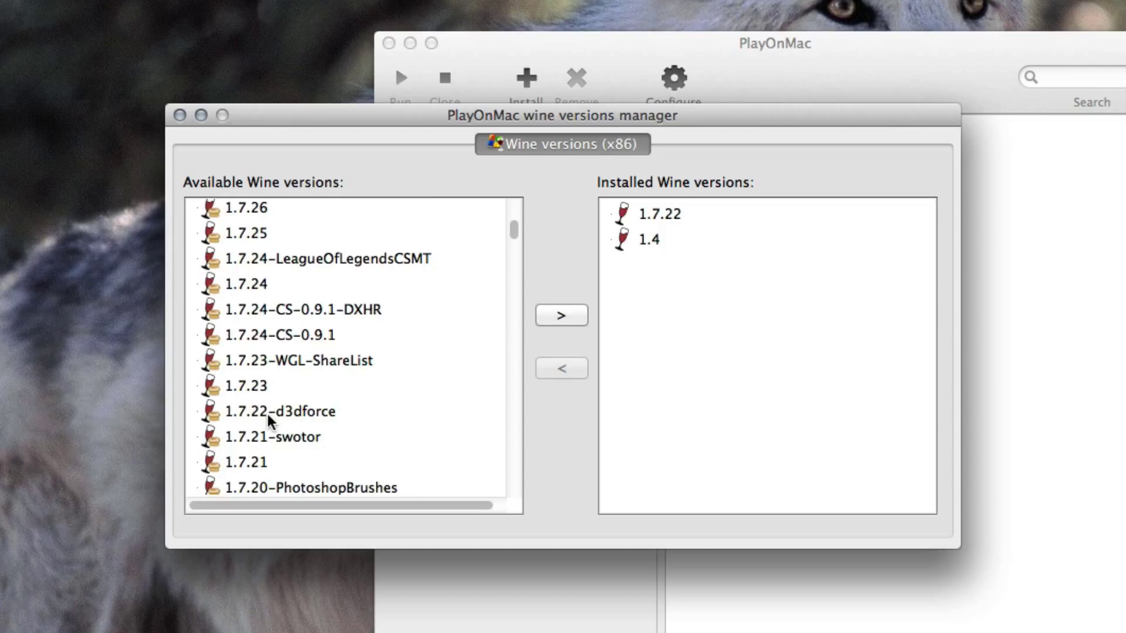
pyautogui.scroll(-2, 270, 413)
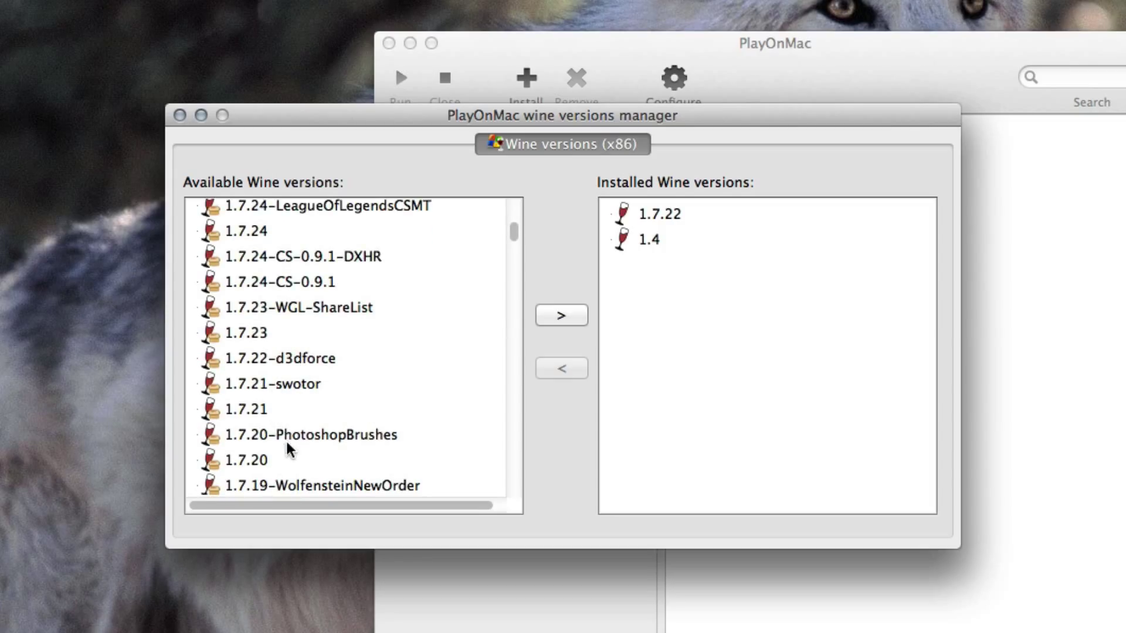
pyautogui.scroll(1, 370, 384)
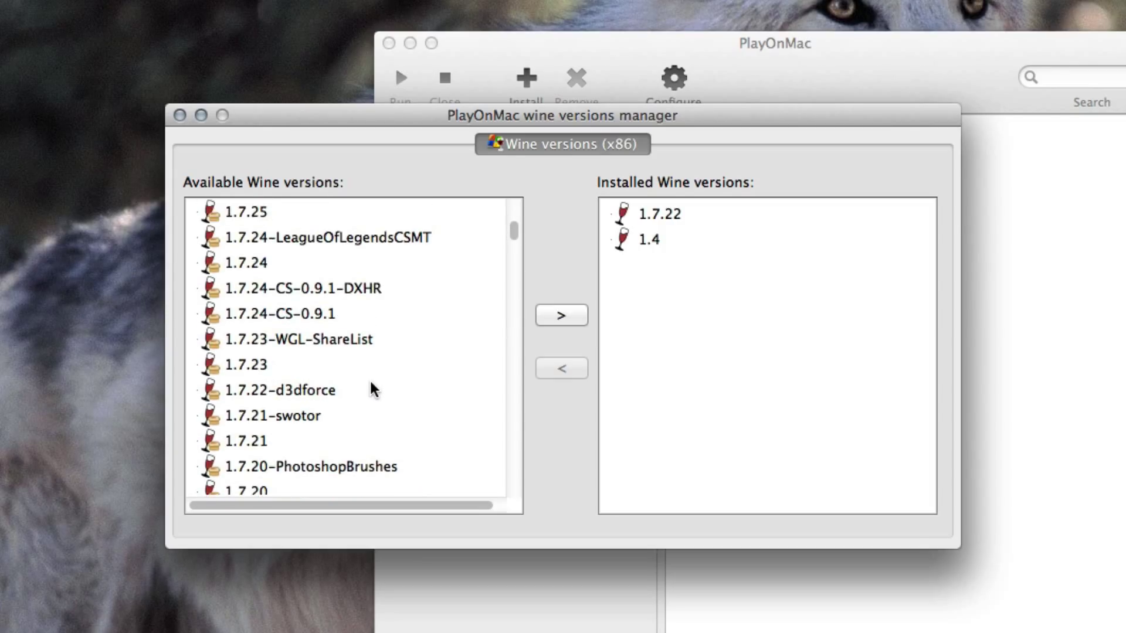
pyautogui.scroll(-3, 371, 384)
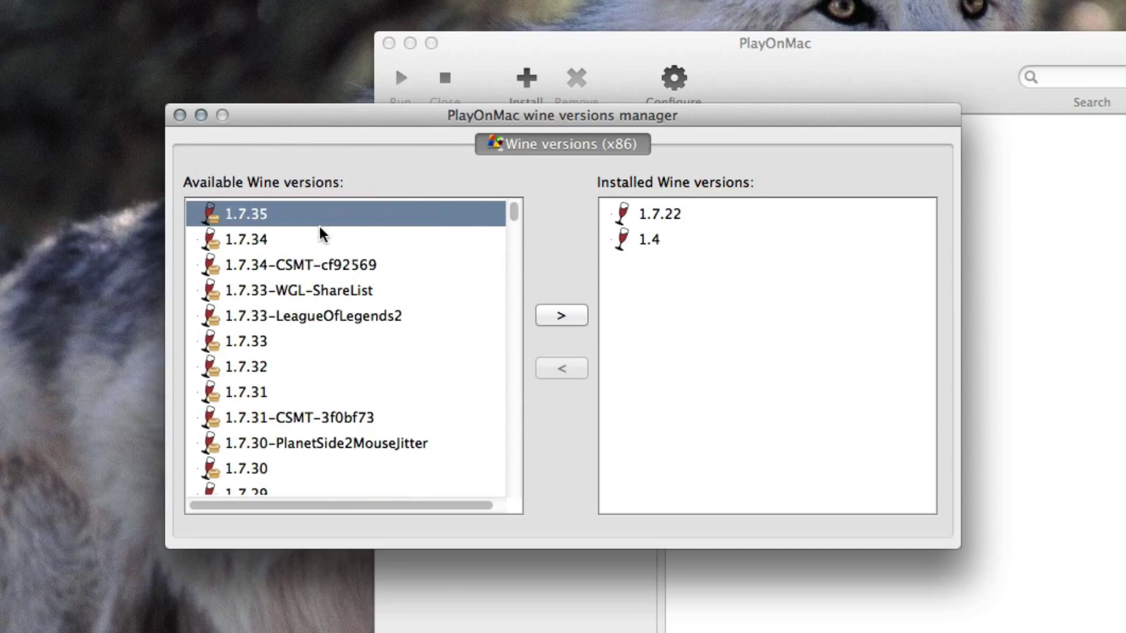
pyautogui.click(179, 115)
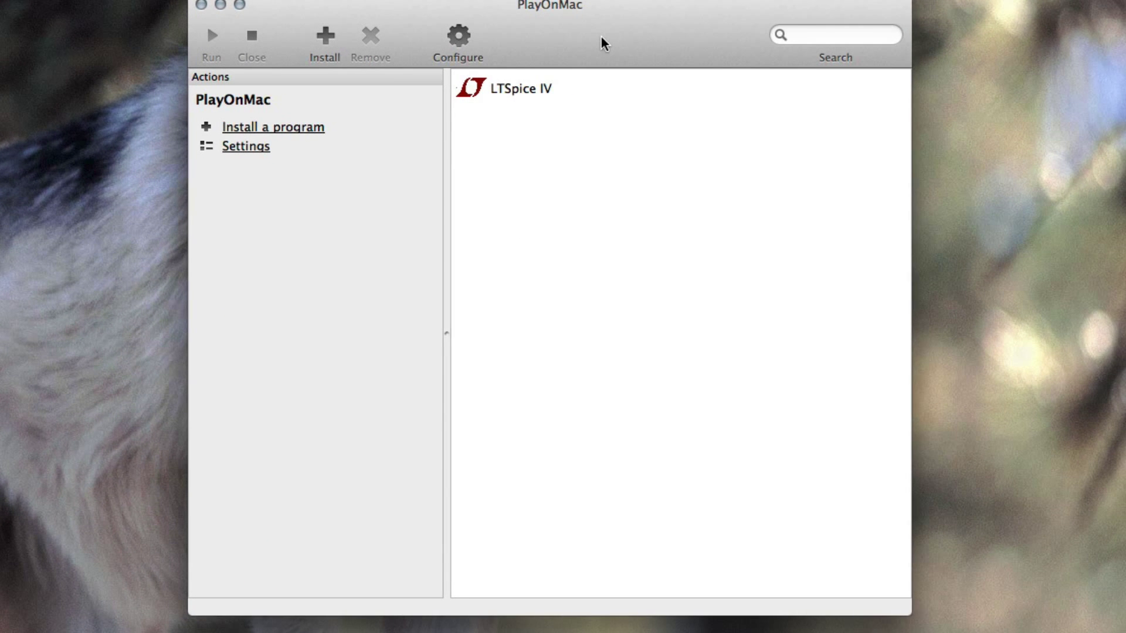
# From the configuration window, create a virtual drive 'packettracer' running Wine 1.7.22
pyautogui.click(447, 37)
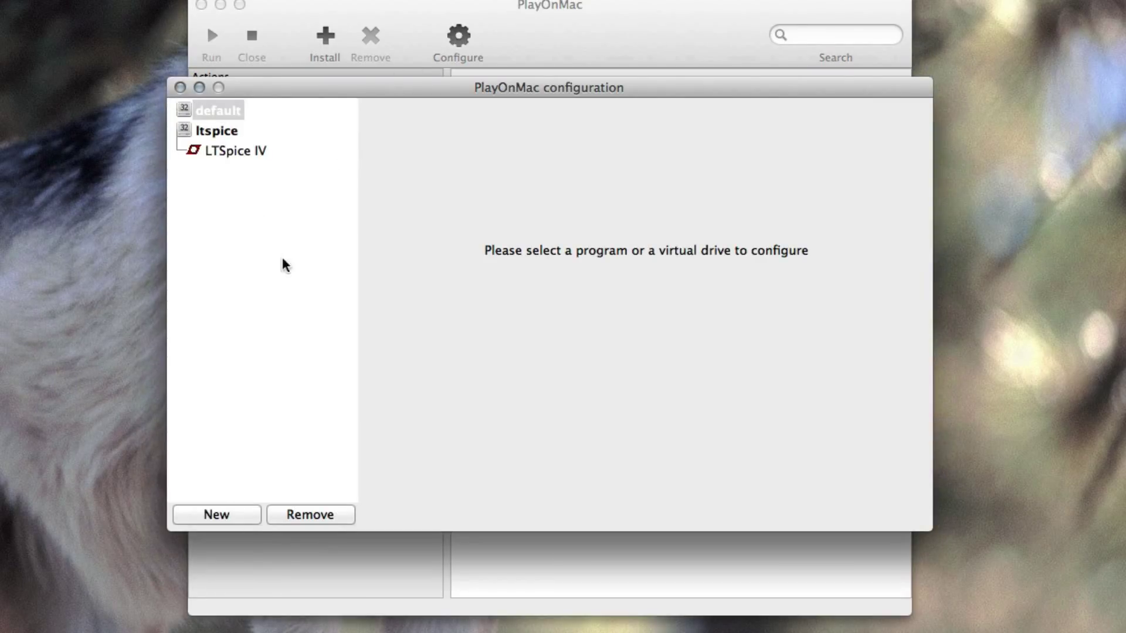
pyautogui.click(204, 519)
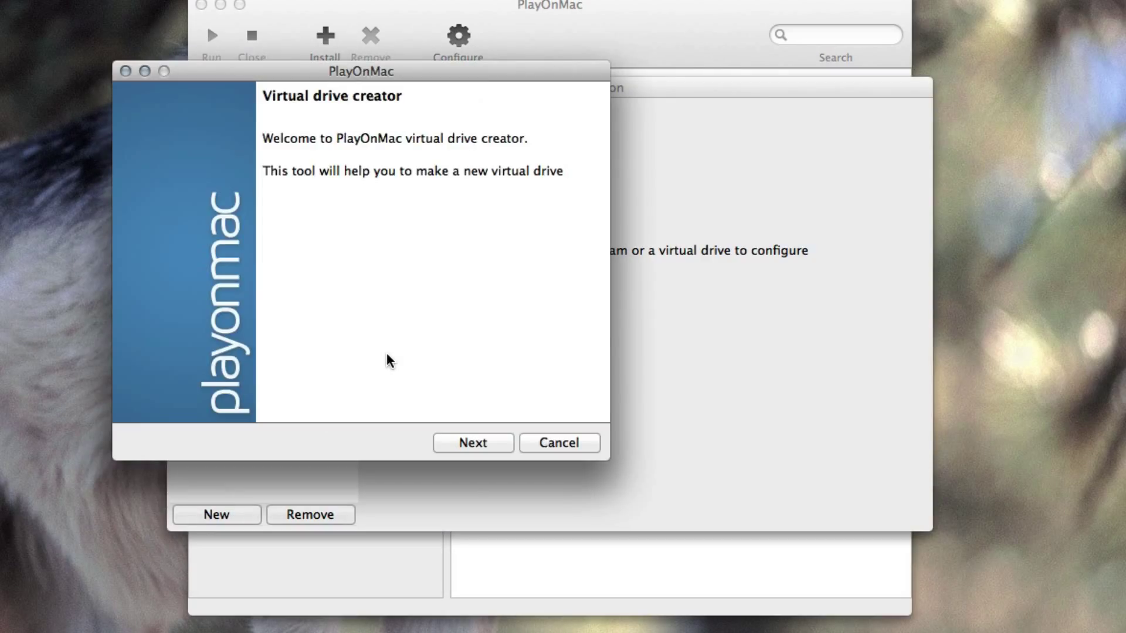
pyautogui.click(476, 447)
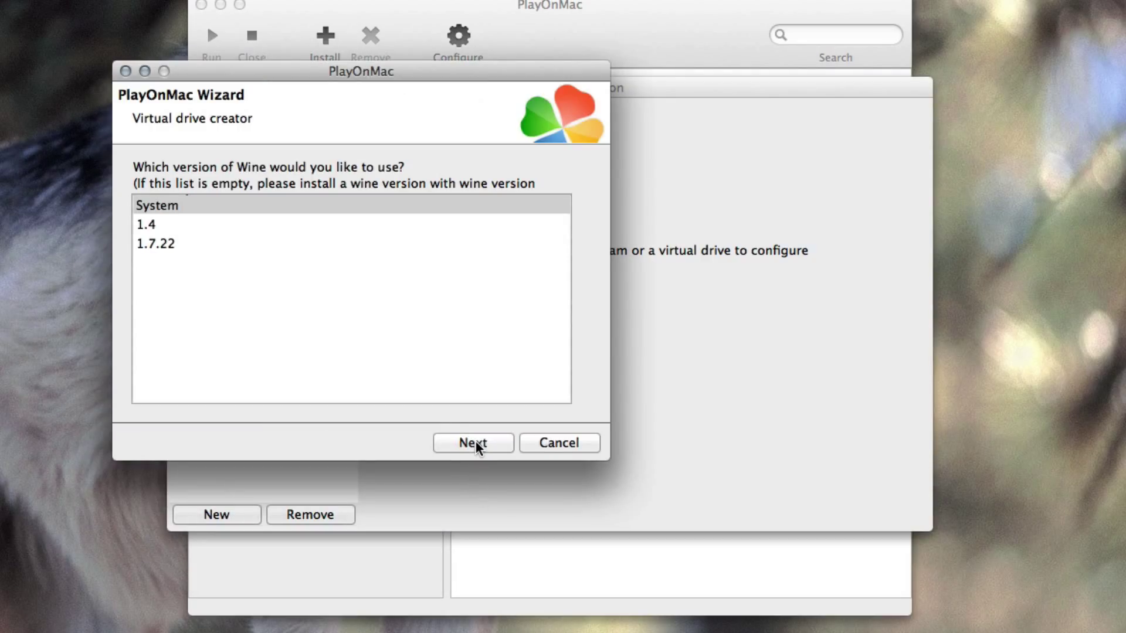
pyautogui.click(194, 244)
pyautogui.click(494, 444)
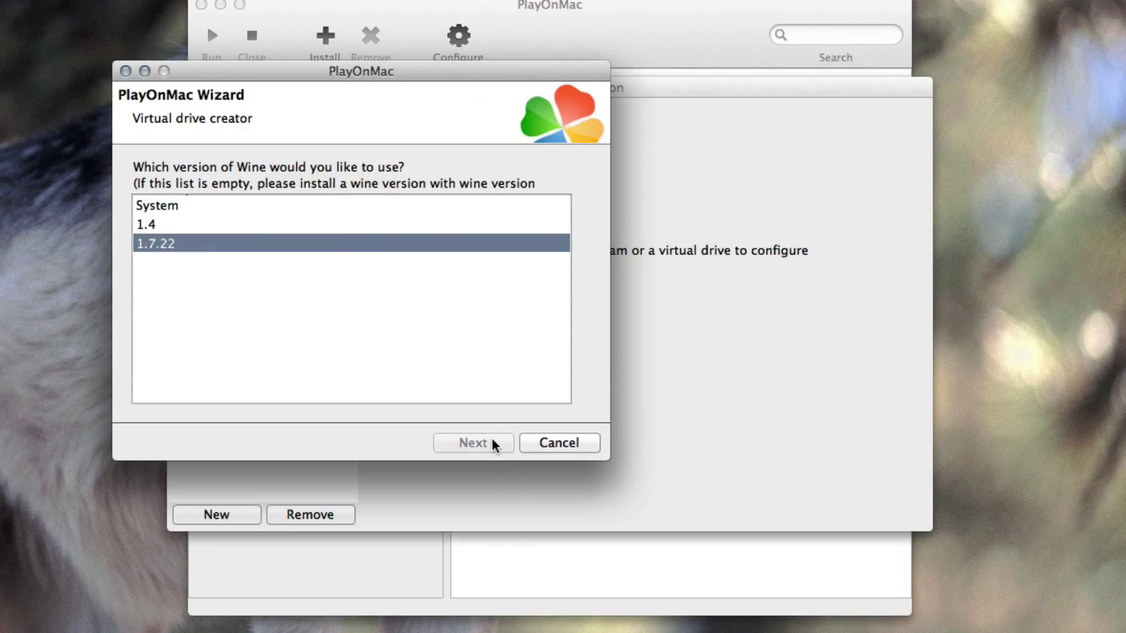
pyautogui.click(281, 191)
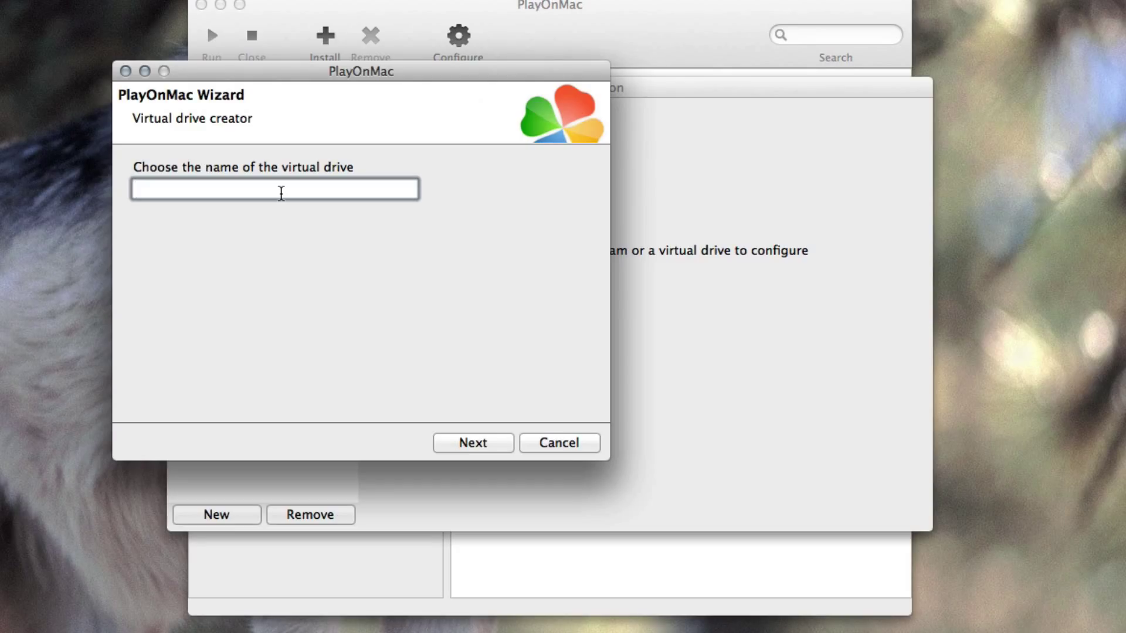
pyautogui.write('packettracer')
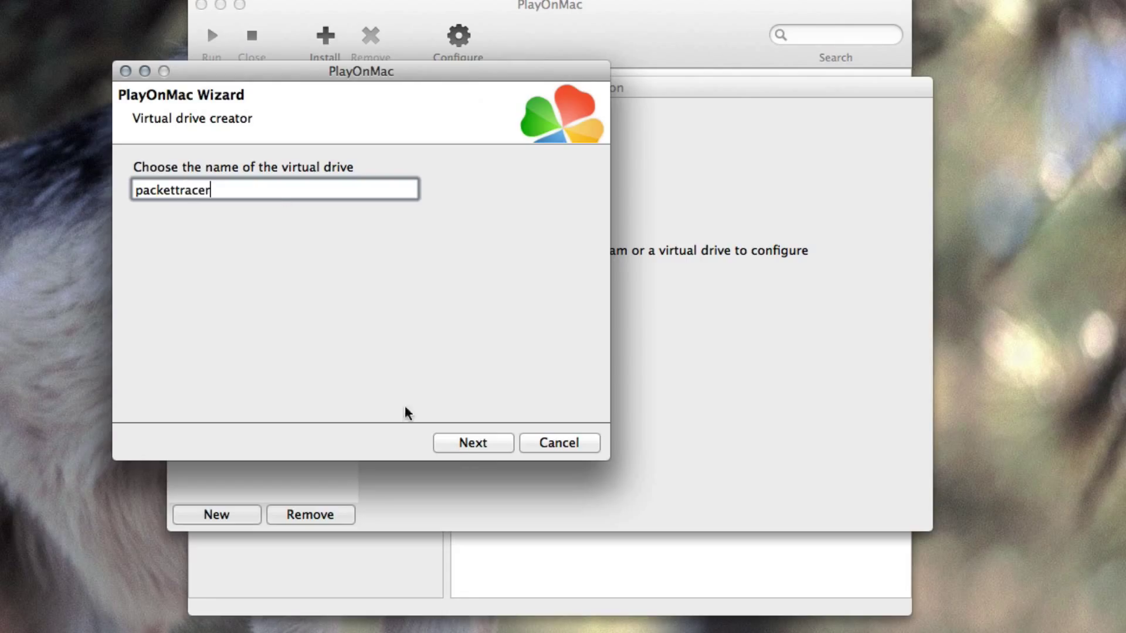
pyautogui.click(471, 444)
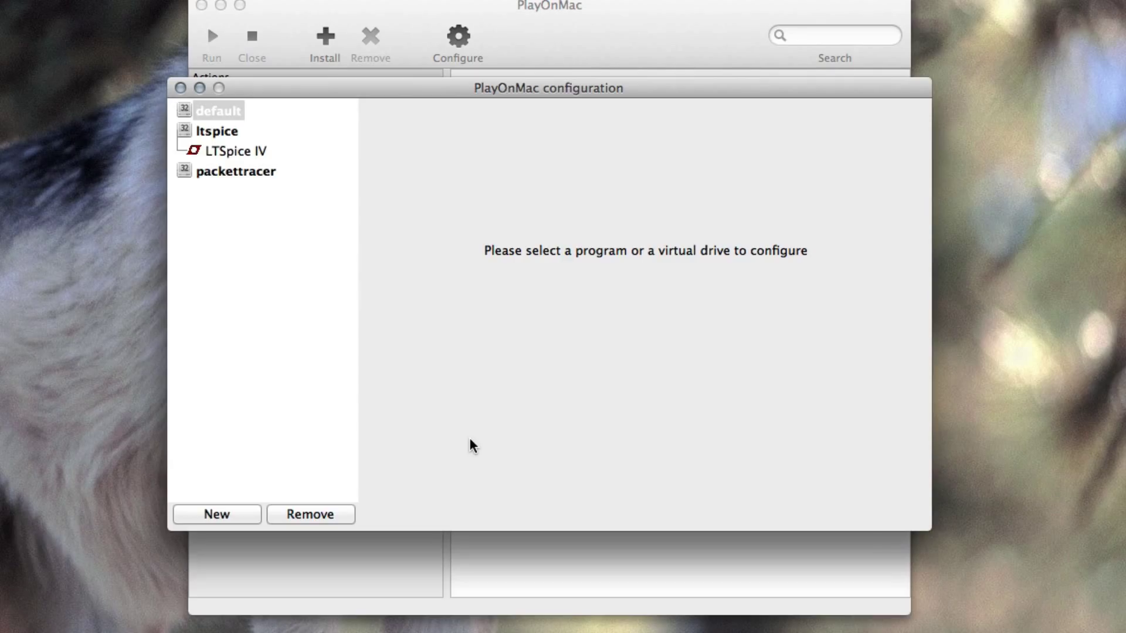
# From the packettracer drive's Miscellaneous settings, run the Cisco Packet Tracer .exe in Downloads
pyautogui.click(246, 175)
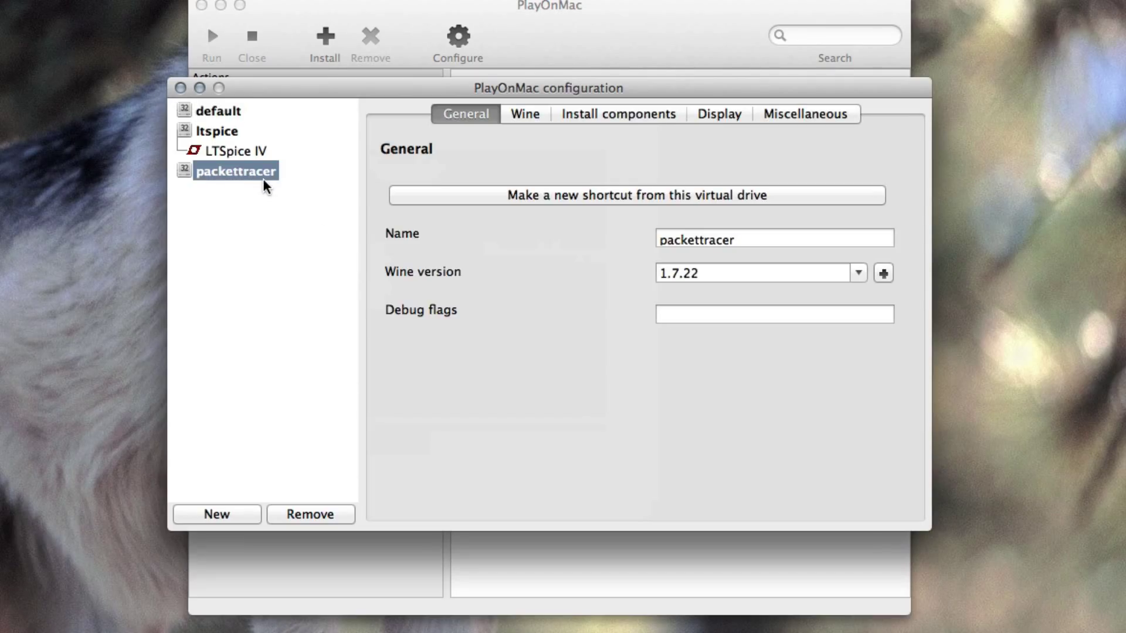
pyautogui.click(803, 117)
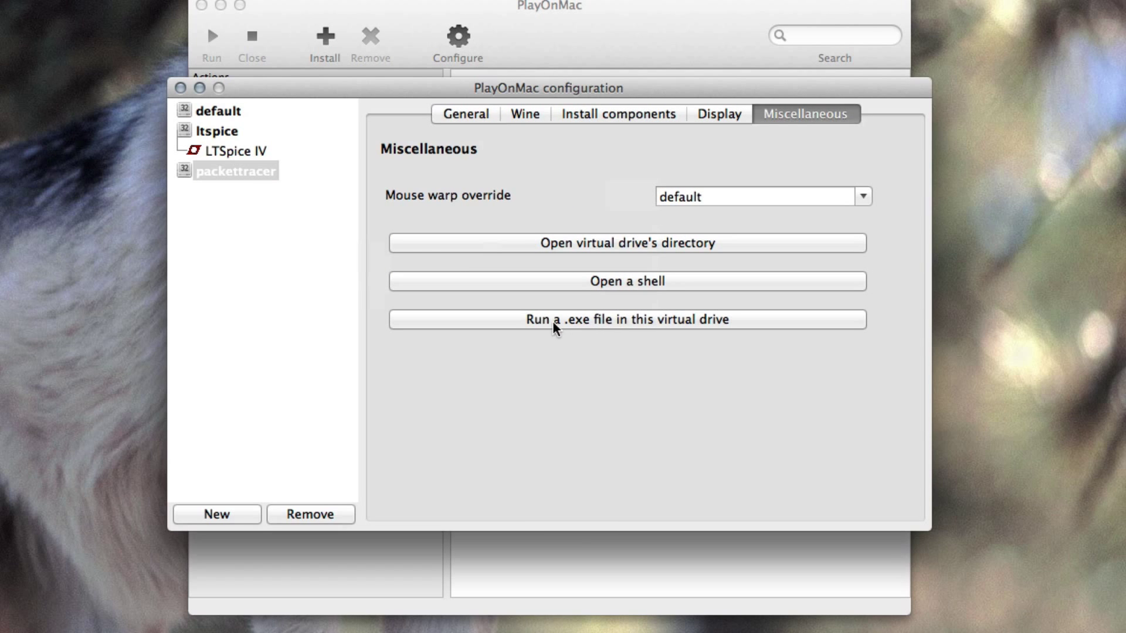
pyautogui.click(585, 324)
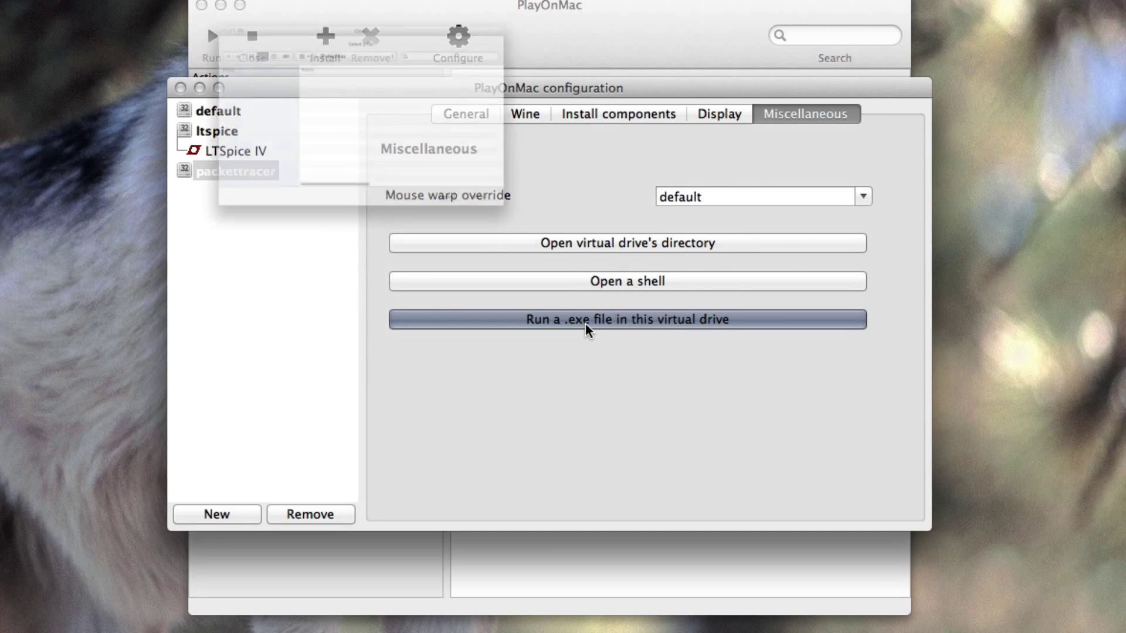
pyautogui.click(121, 95)
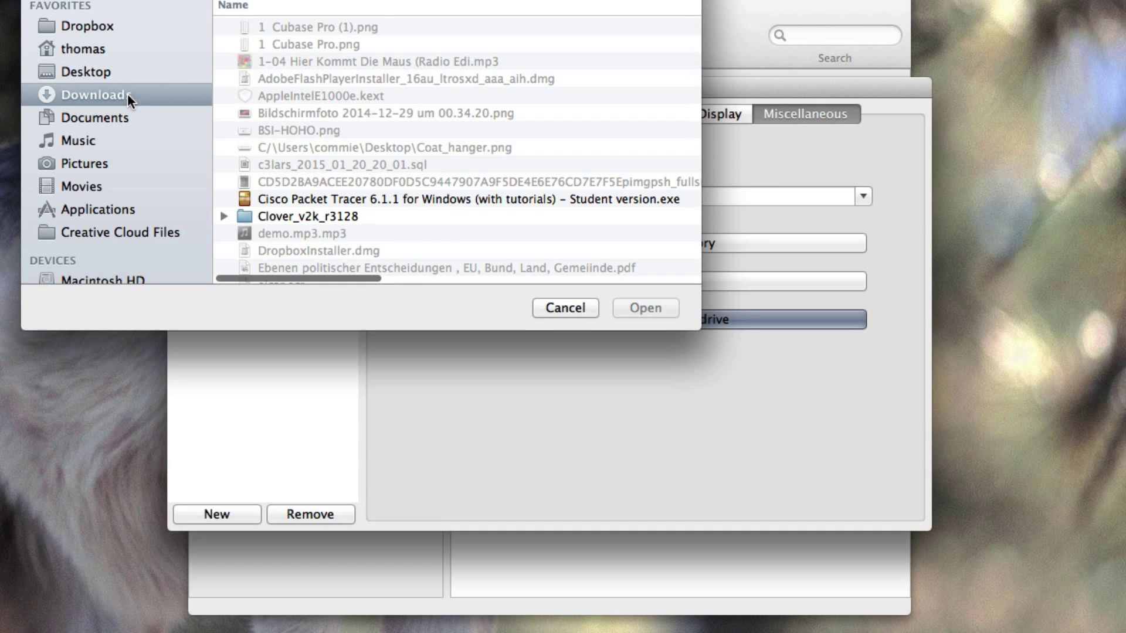
pyautogui.click(381, 200)
pyautogui.doubleClick(381, 200)
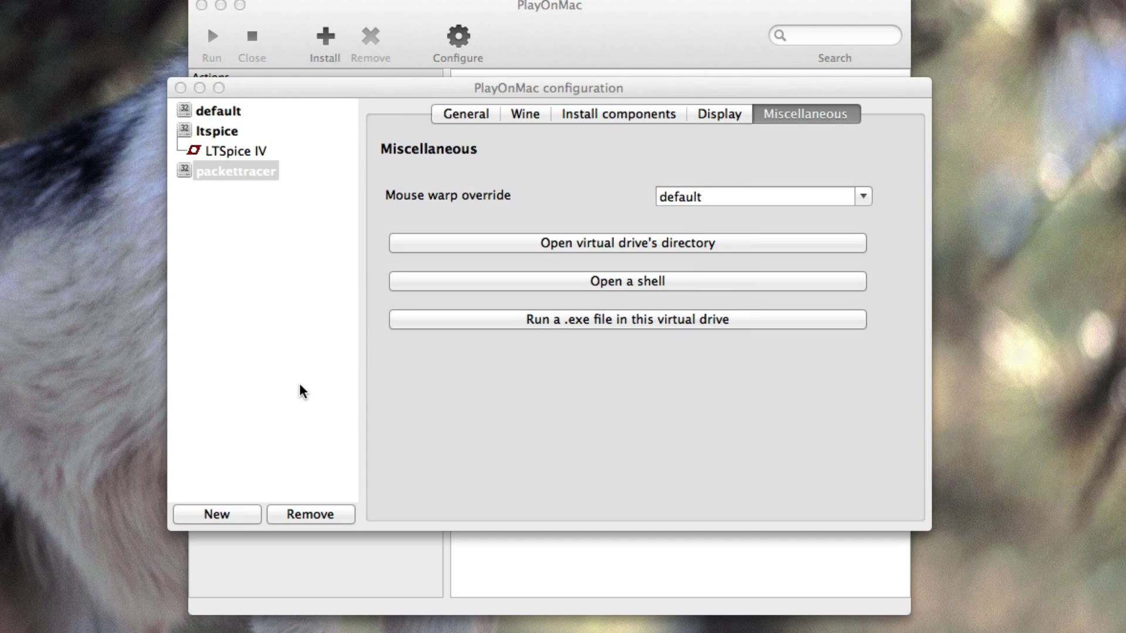
# Install Packet Tracer 6.1.1 Student with default location, folder and desktop icon, then launch it
pyautogui.click(462, 422)
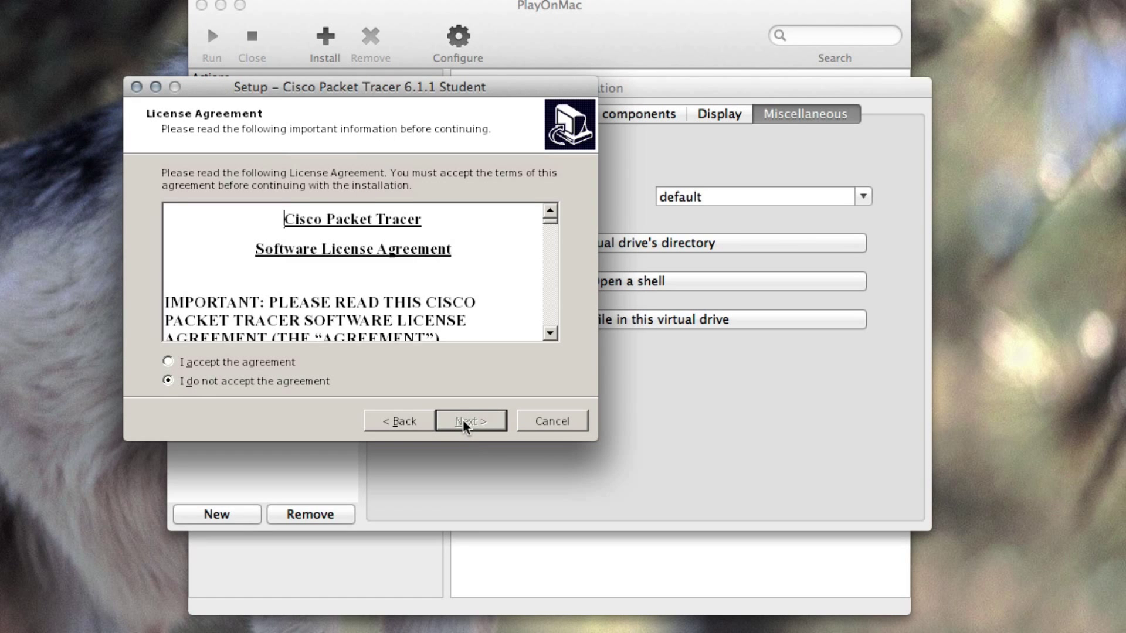
pyautogui.click(356, 360)
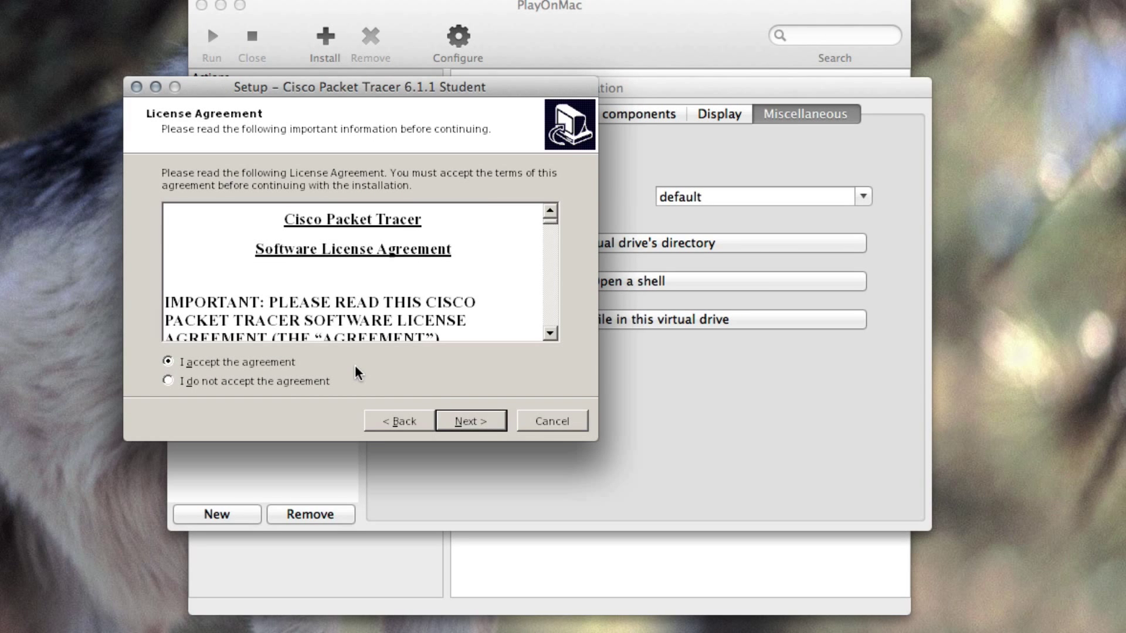
pyautogui.click(473, 423)
pyautogui.click(473, 423)
pyautogui.click(473, 424)
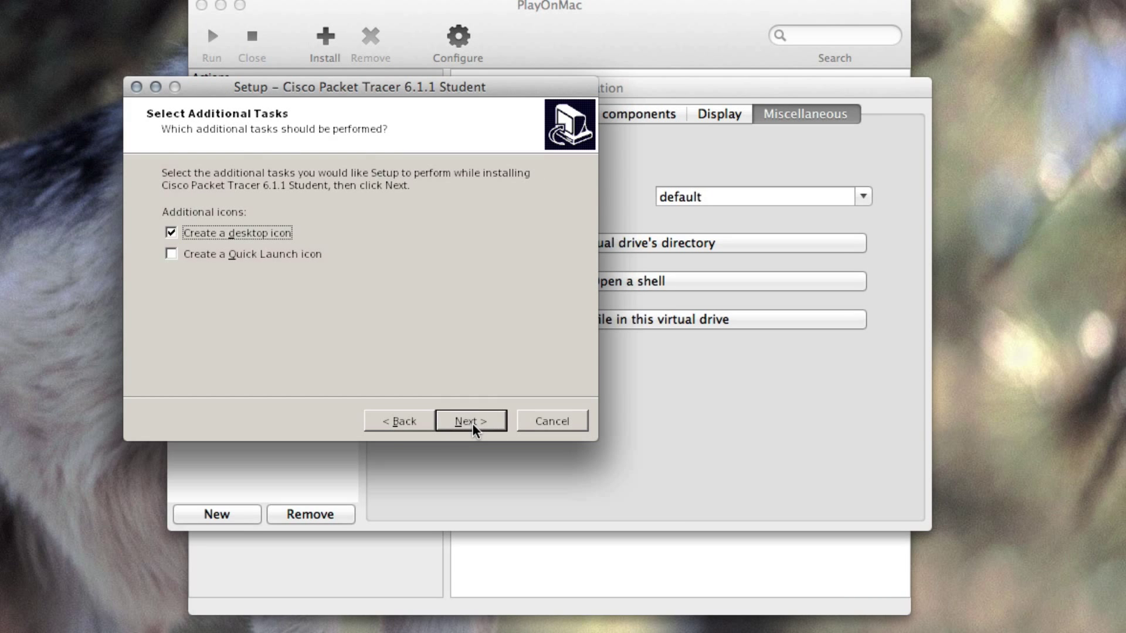
pyautogui.click(472, 423)
pyautogui.click(473, 423)
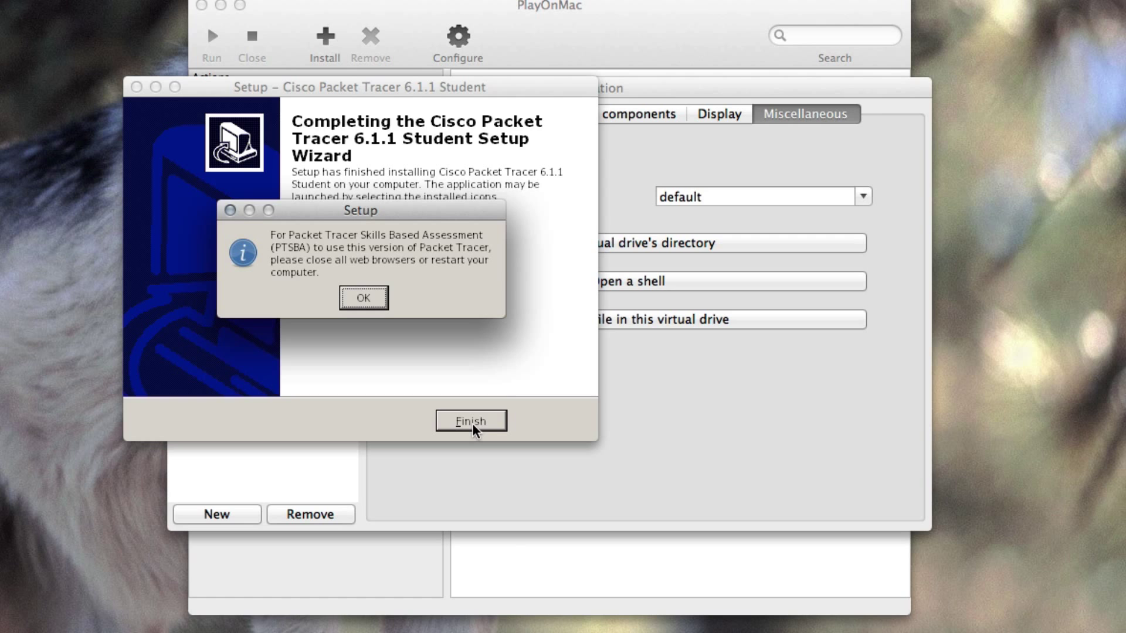
pyautogui.click(363, 299)
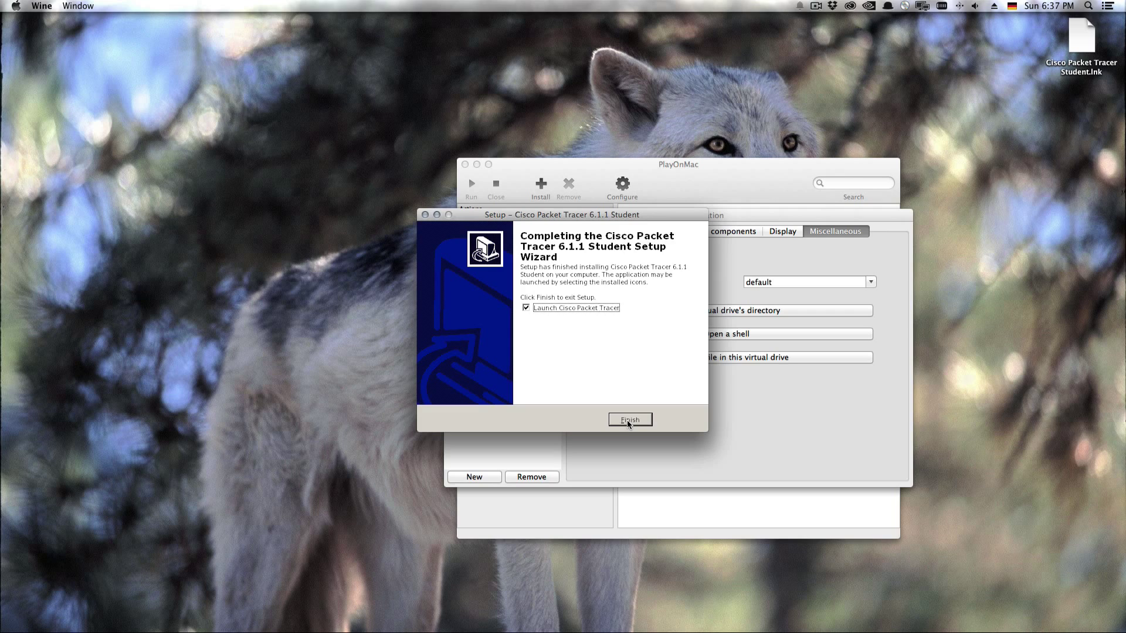
pyautogui.click(629, 420)
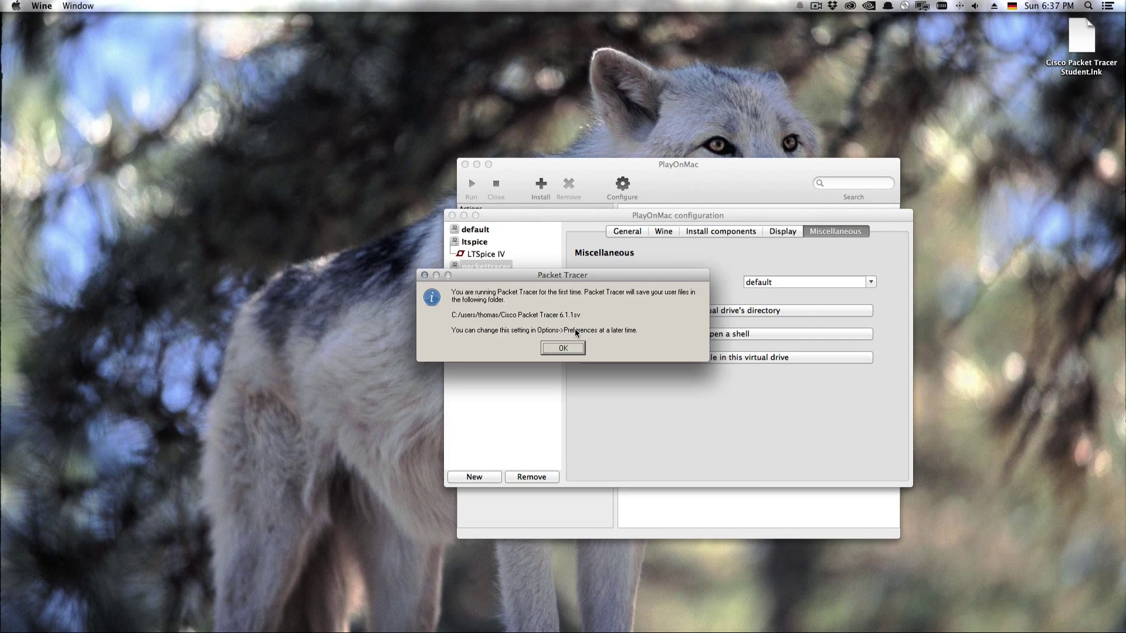
# Dismiss the user-files notice and zoom the Packet Tracer window to fill the screen
pyautogui.click(563, 347)
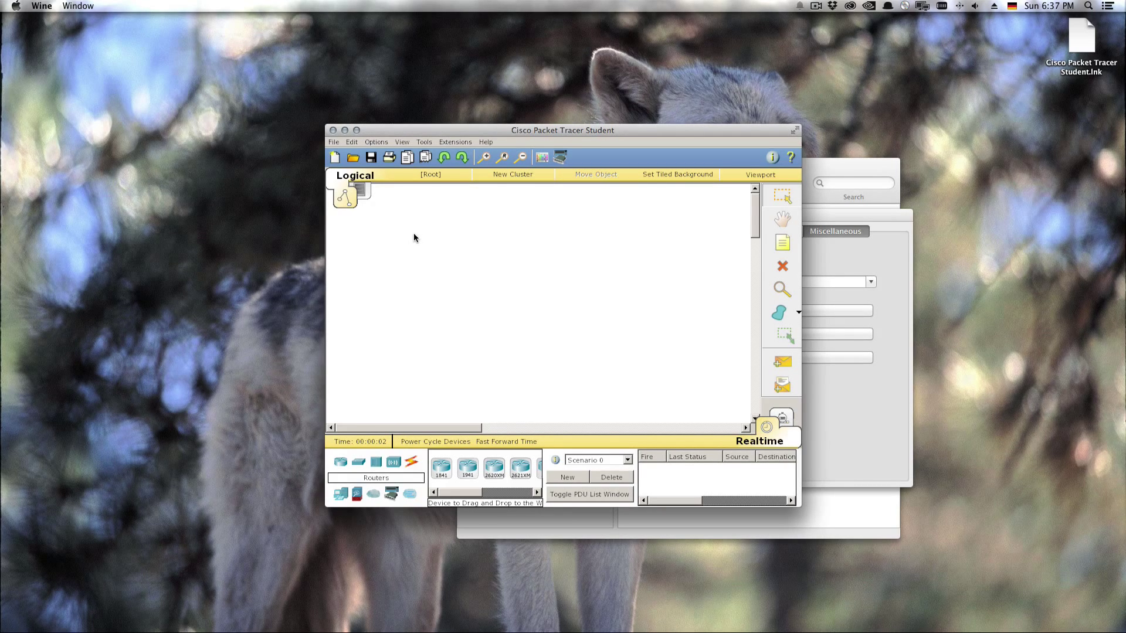
pyautogui.click(357, 131)
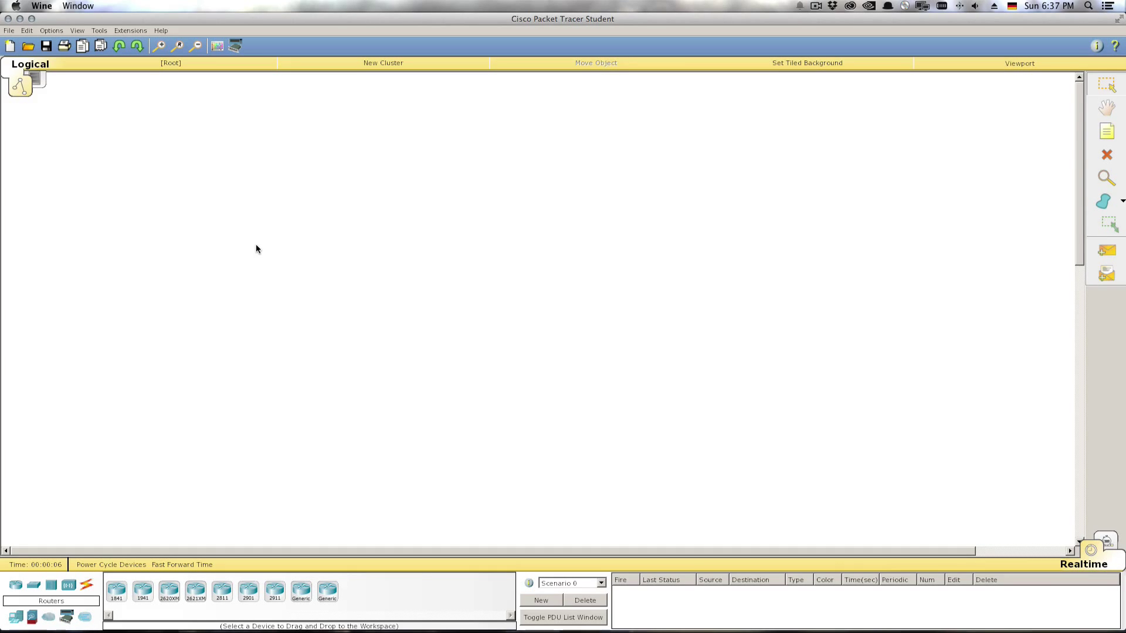
pyautogui.scroll(-5, 256, 244)
pyautogui.scroll(5, 256, 229)
pyautogui.hscroll(2, 255, 213)
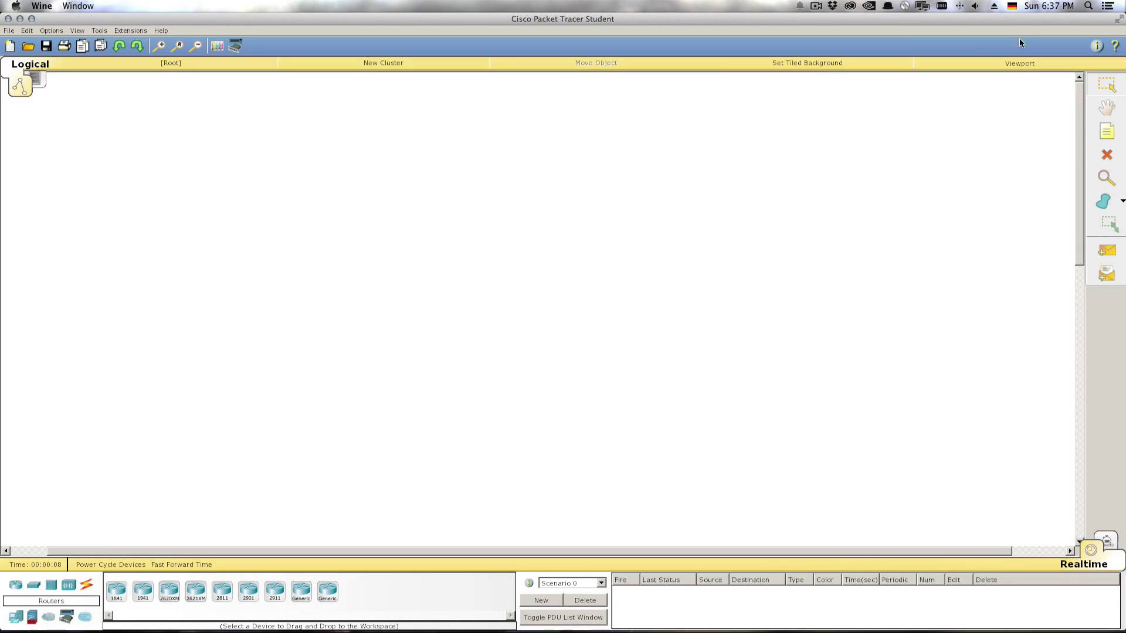
# Try Packet Tracer in full-screen mode, then exit full screen with Ctrl+Cmd+F
pyautogui.click(1118, 21)
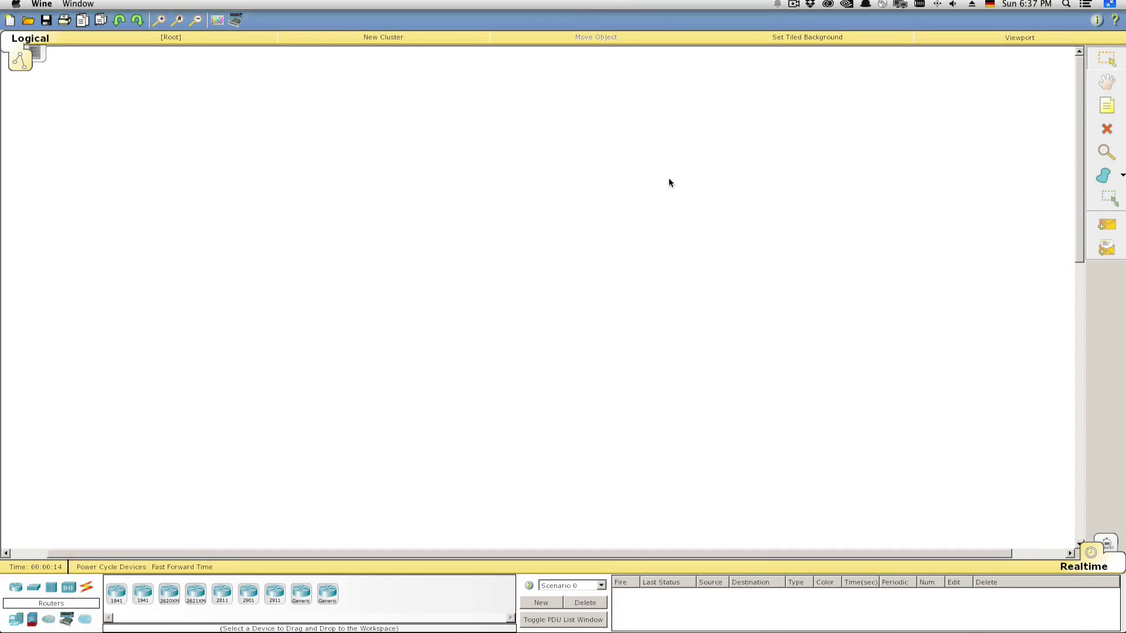
pyautogui.hotkey('ctrl', 'Left')
pyautogui.hotkey('ctrl', 'Right')
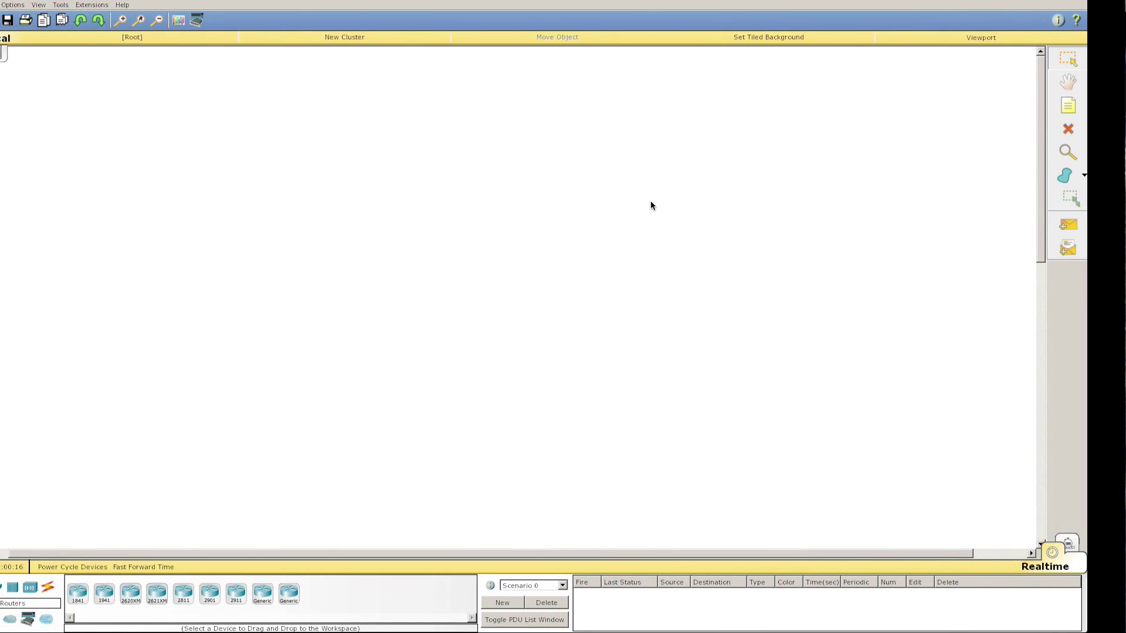
pyautogui.moveTo(1065, 2)
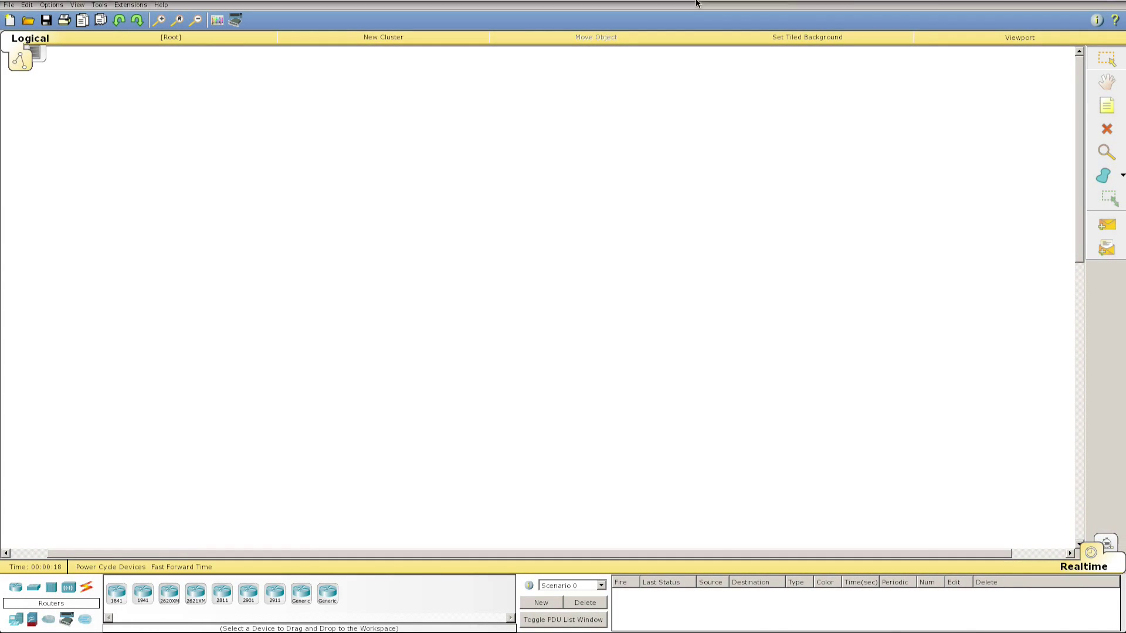
pyautogui.press('ctrl+super+f')
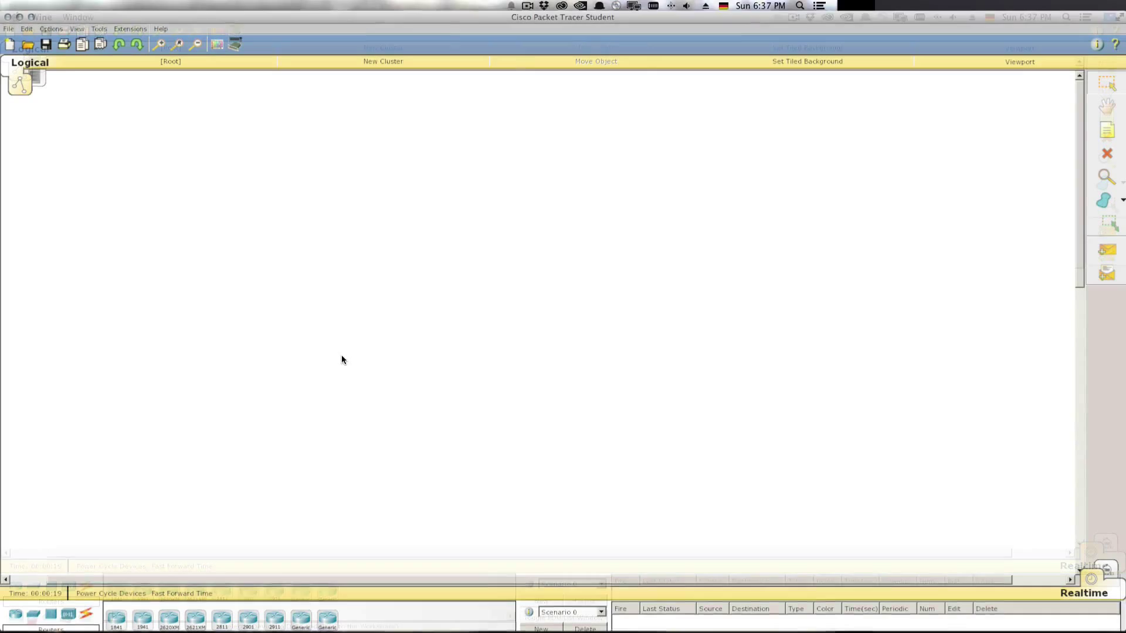
# Place an 1841 router, Router0, and install an HWIC-8A module in its first slot
pyautogui.click(116, 591)
pyautogui.click(381, 296)
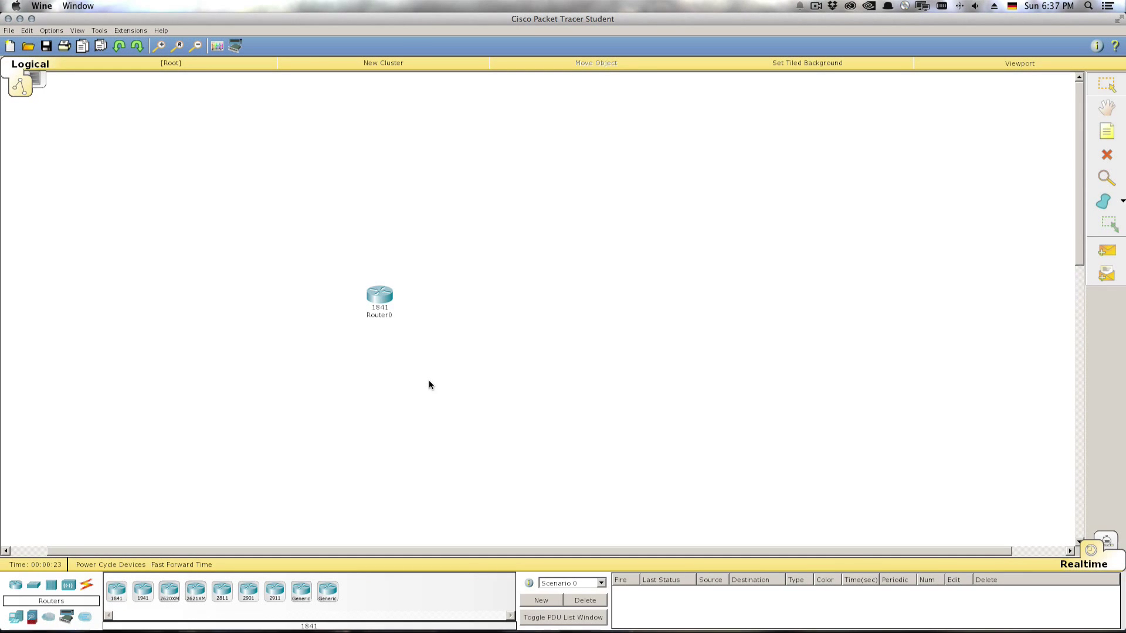
pyautogui.click(379, 300)
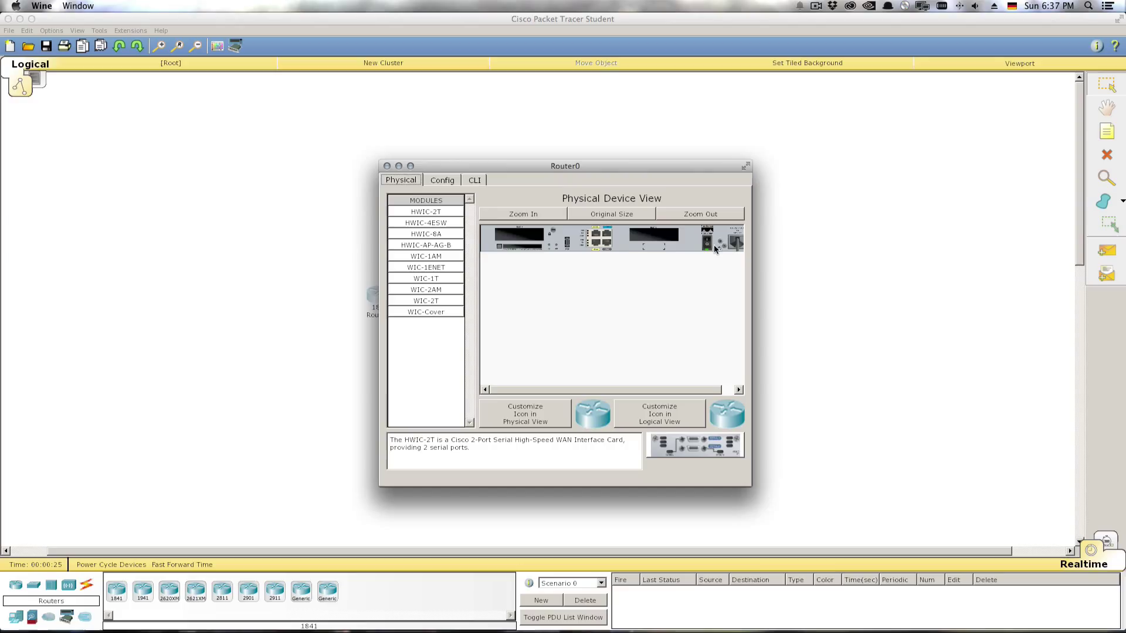
pyautogui.click(430, 244)
pyautogui.moveTo(421, 234); pyautogui.dragTo(507, 236)
# Power Router0 back on, check its CLI boot output, and close the device window
pyautogui.click(706, 244)
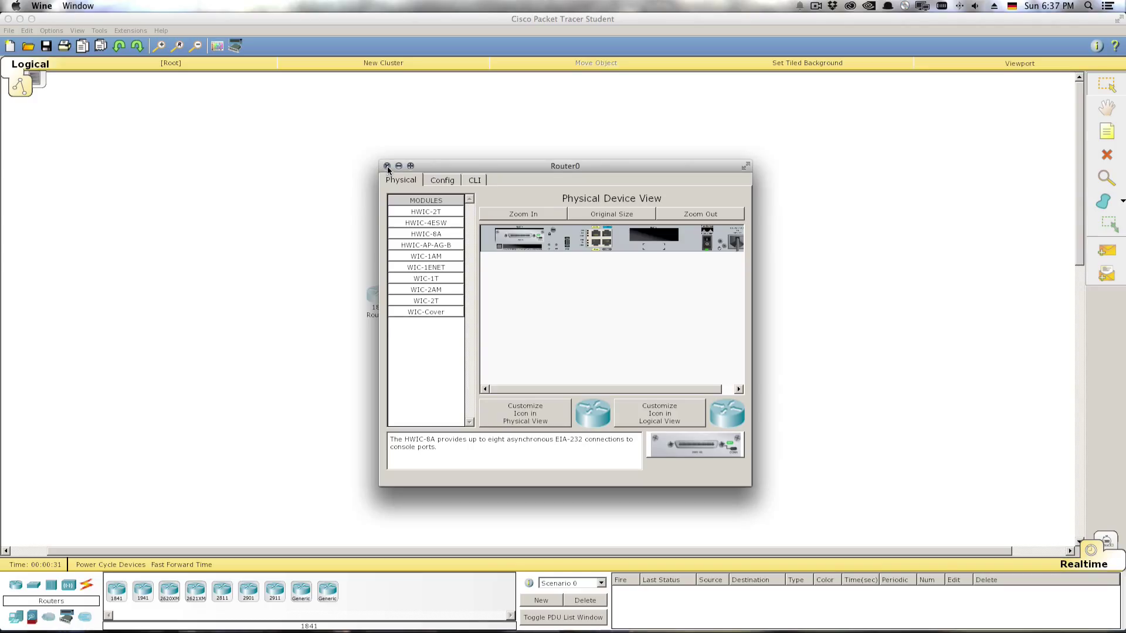
pyautogui.click(451, 181)
pyautogui.click(564, 340)
pyautogui.click(476, 180)
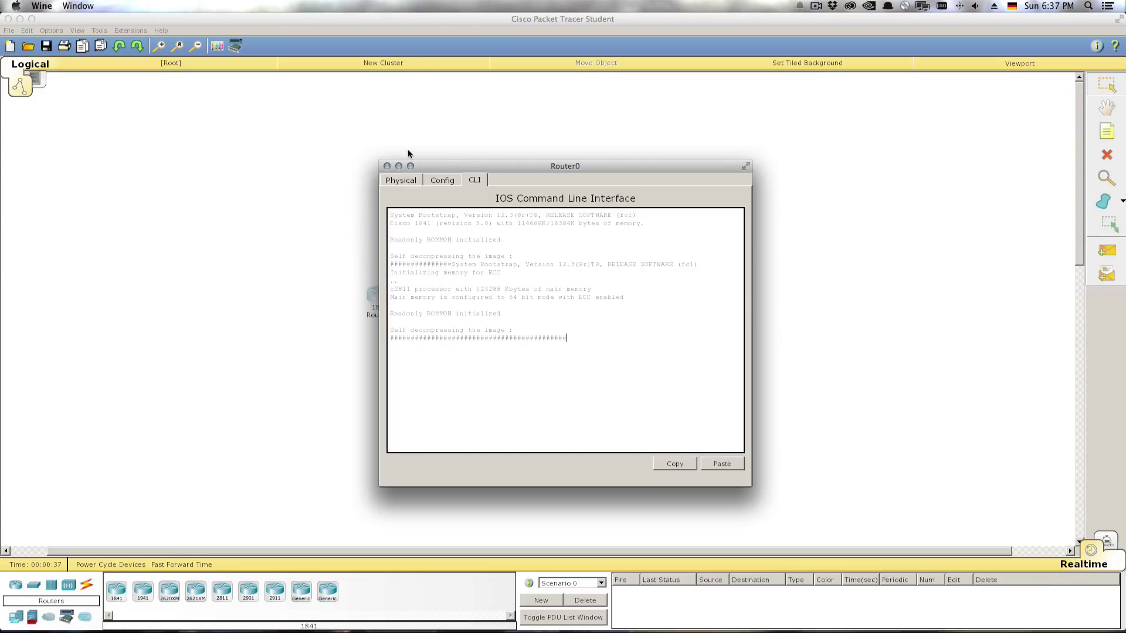
pyautogui.click(387, 166)
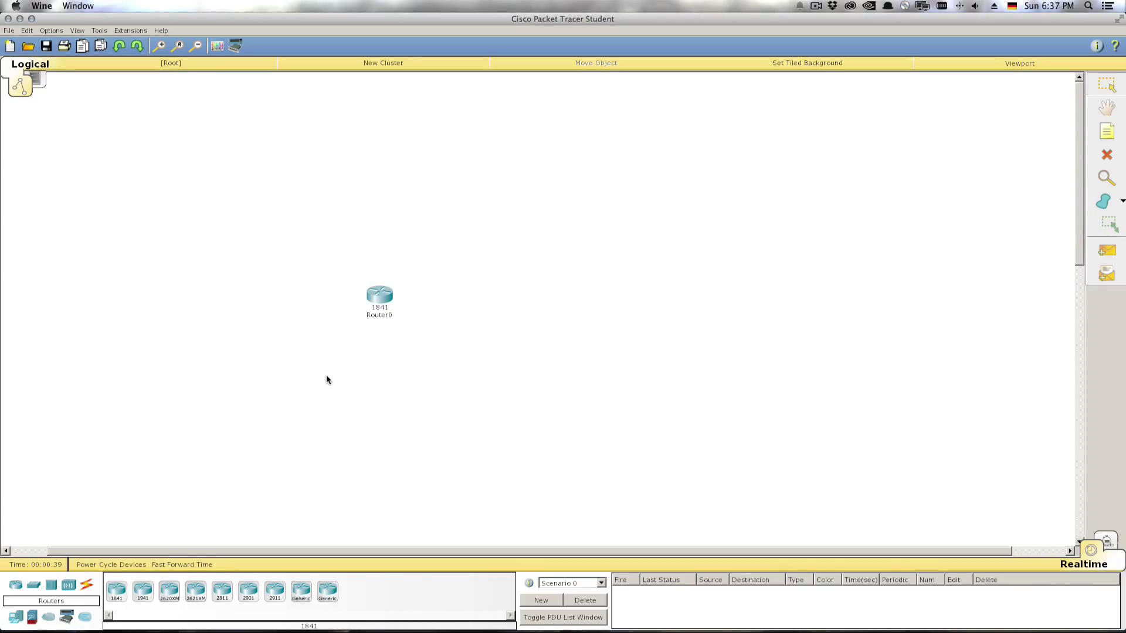
# Quit Packet Tracer without saving and trash the Cisco Packet Tracer Student.lnk desktop shortcut
pyautogui.click(7, 20)
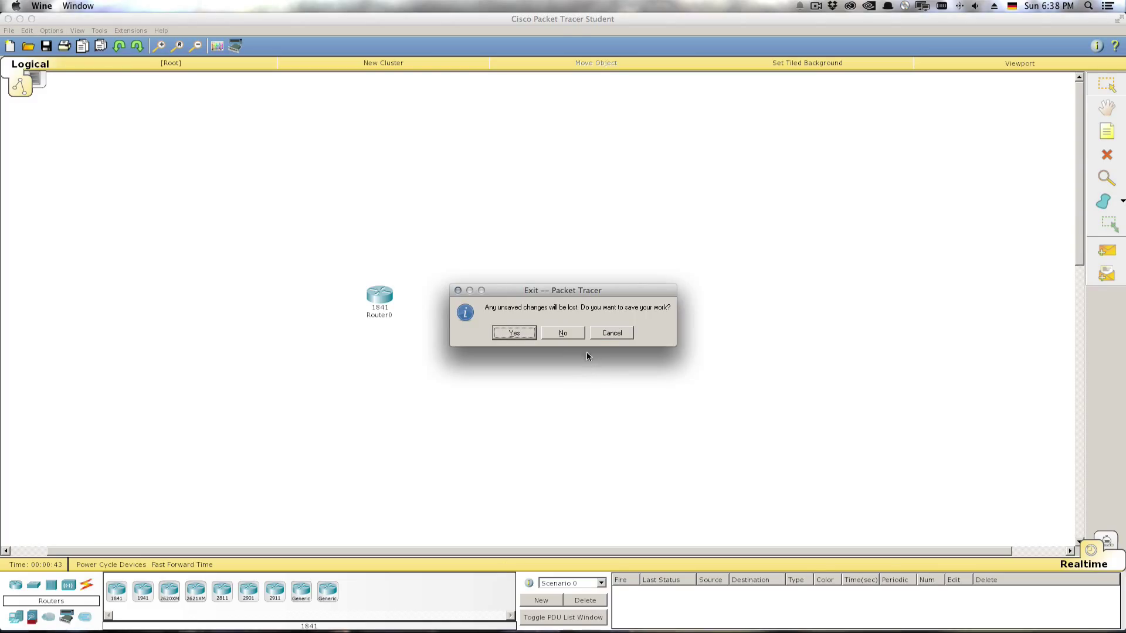
pyautogui.click(576, 334)
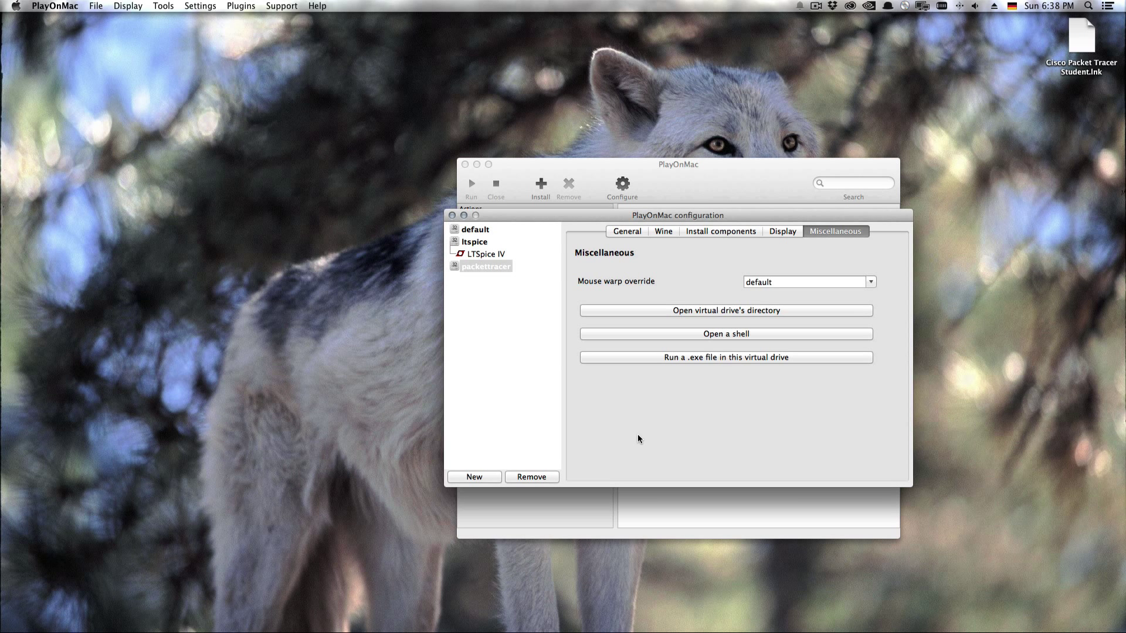
pyautogui.moveTo(1045, 101); pyautogui.dragTo(1120, 41)
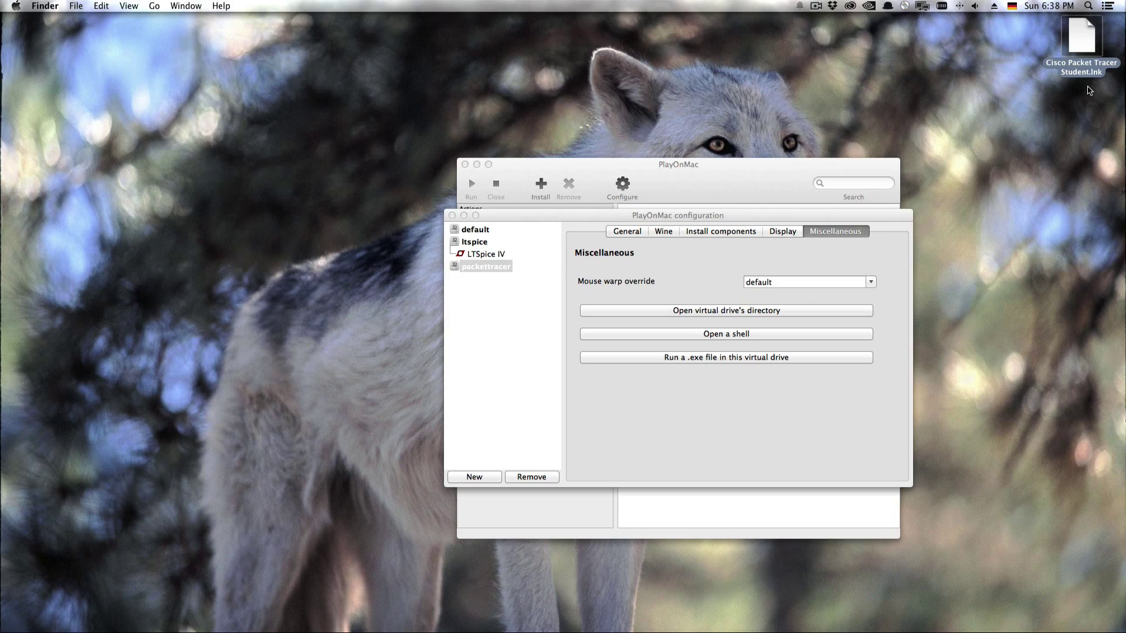
pyautogui.press('super+BackSpace')
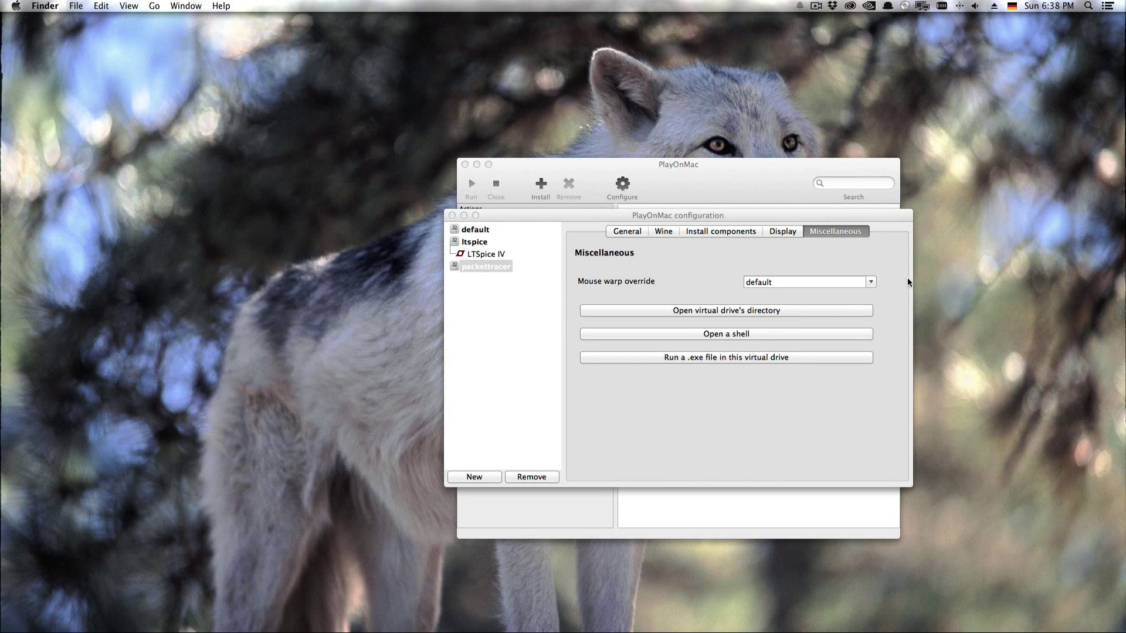
pyautogui.click(860, 385)
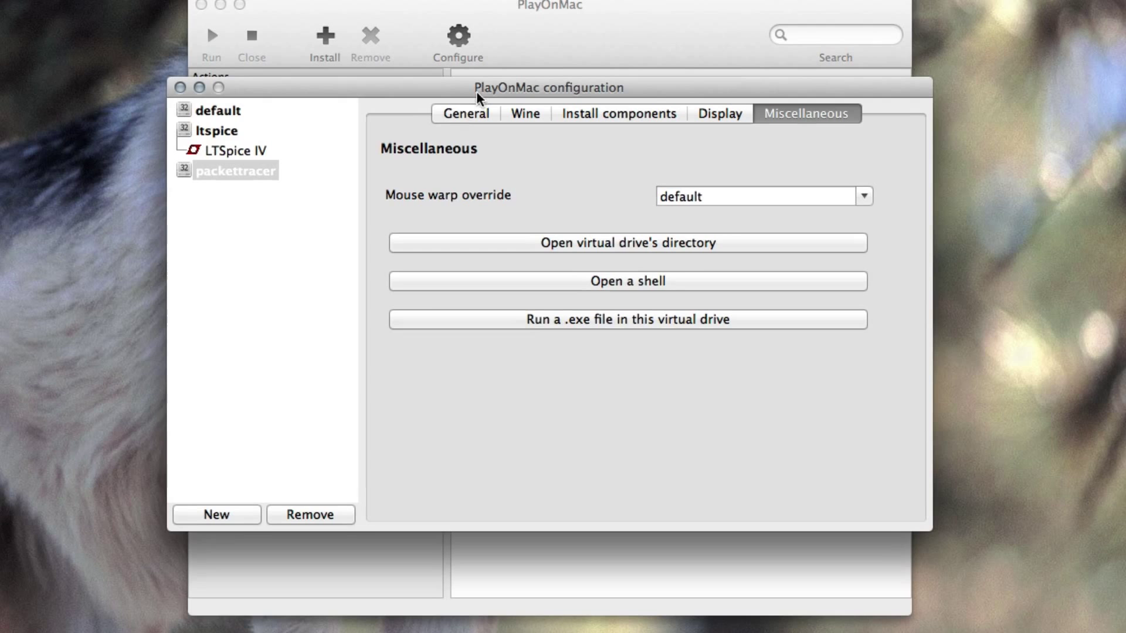
# Start a new shortcut from the packettracer drive targeting PacketTracer6.exe
pyautogui.click(625, 231)
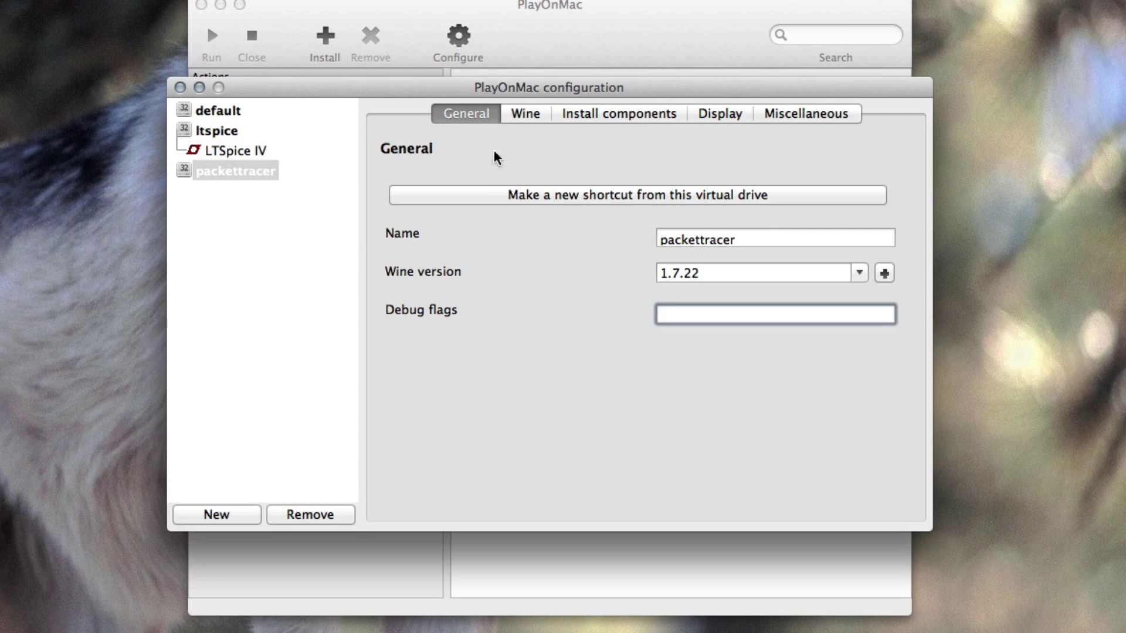
pyautogui.click(557, 201)
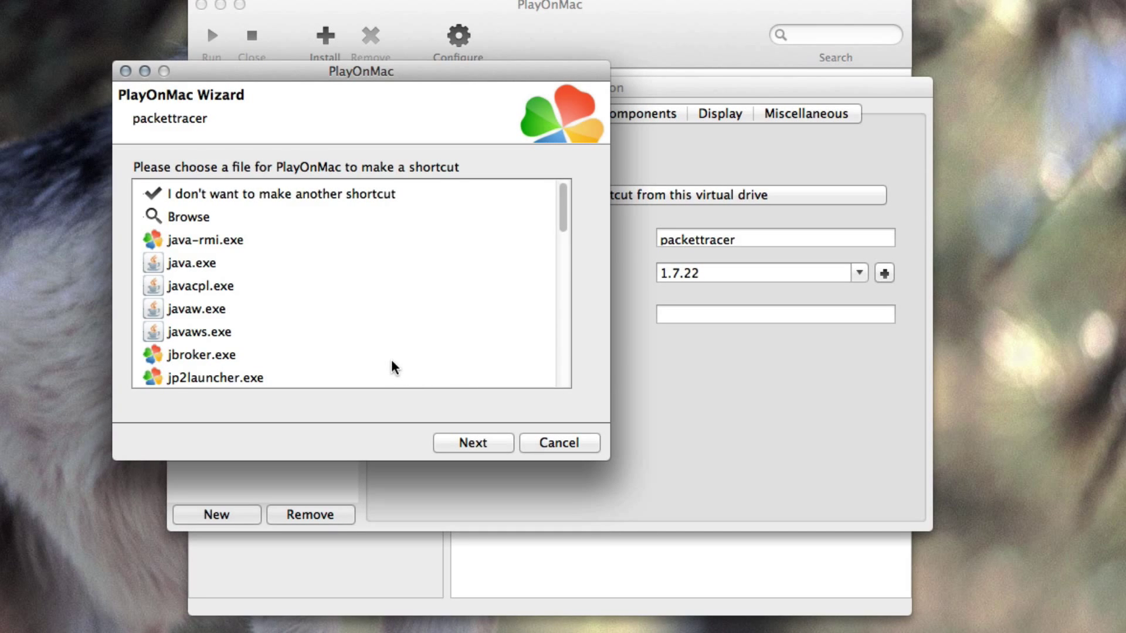
pyautogui.scroll(-15, 391, 361)
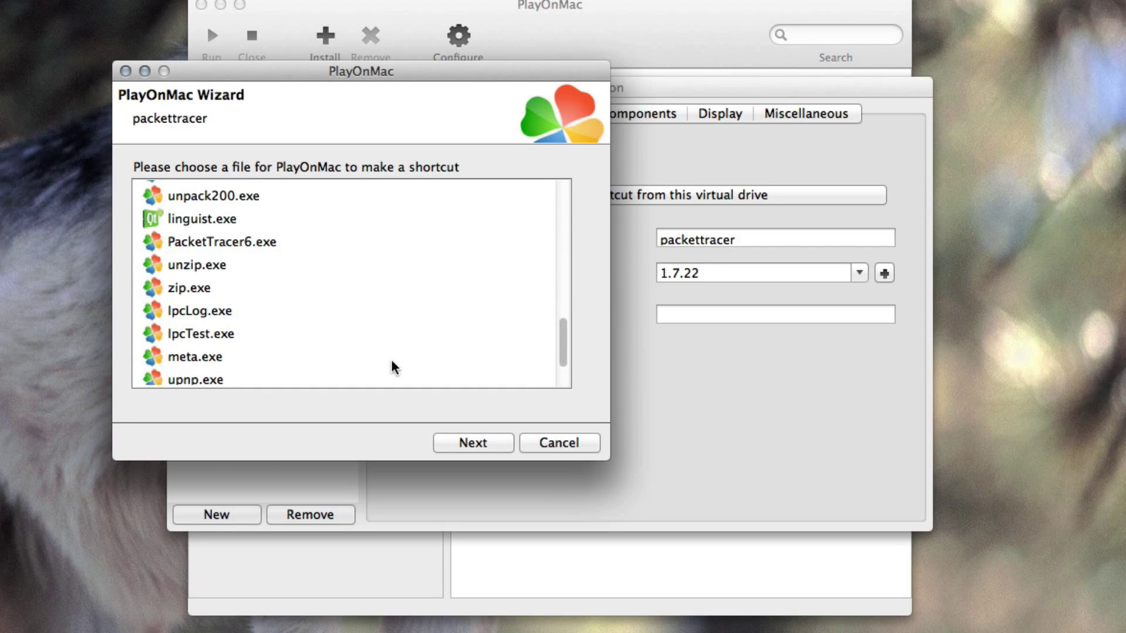
pyautogui.click(196, 237)
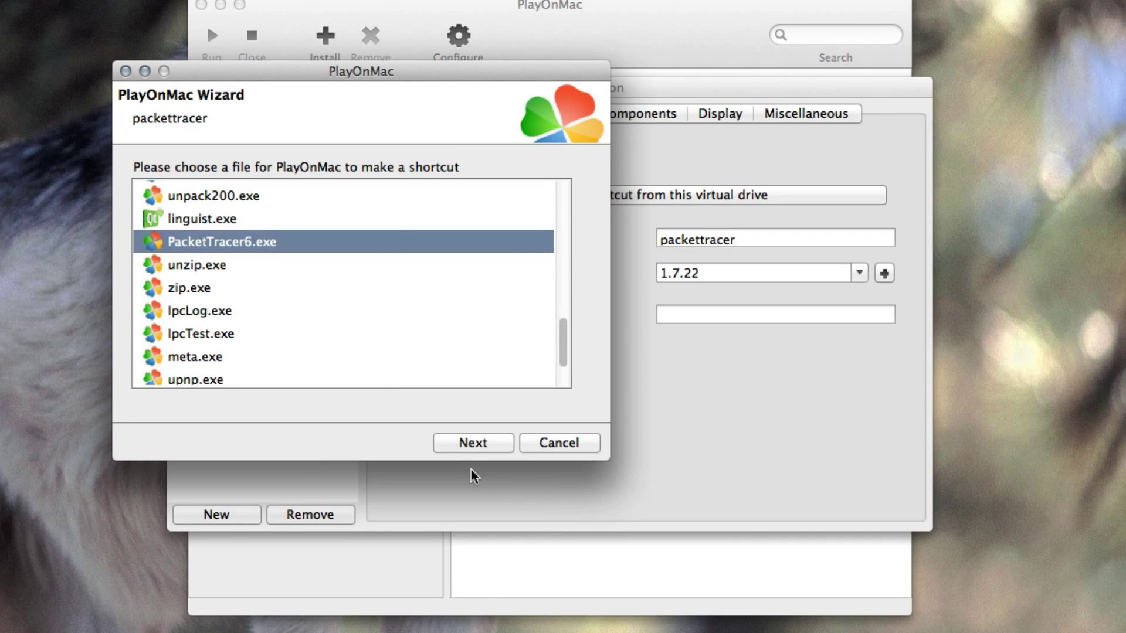
pyautogui.click(464, 444)
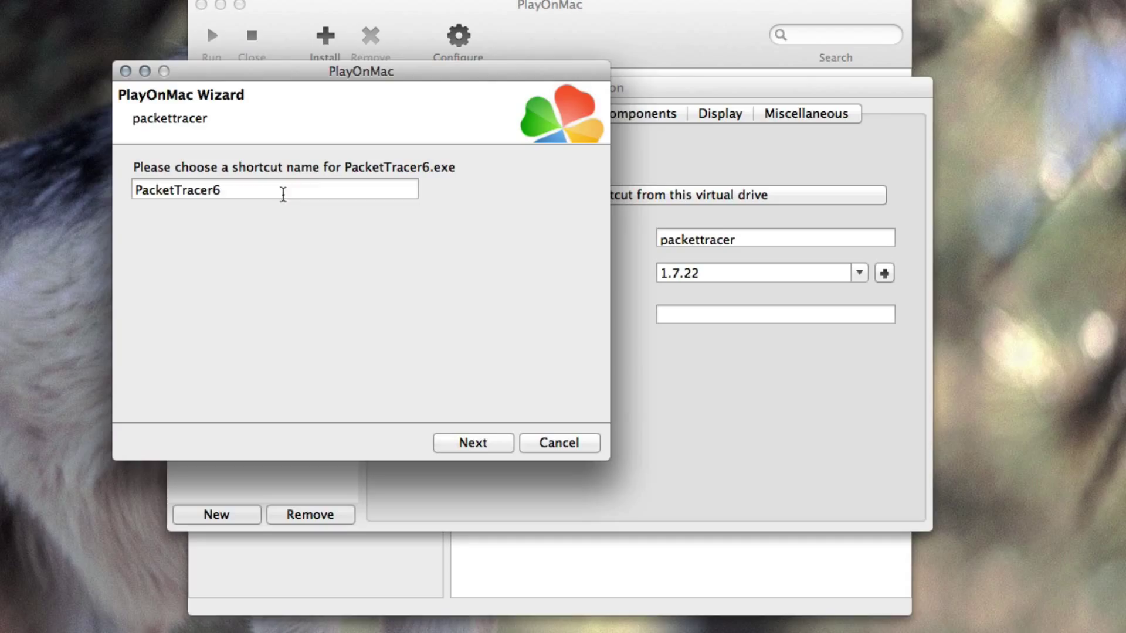
# Name the shortcut 'Cisco PacketTracer 6.1.1 Student Edition' and create it, making no others
pyautogui.click(282, 189)
pyautogui.press('BackSpace')
pyautogui.press('Up')
pyautogui.write('VC')
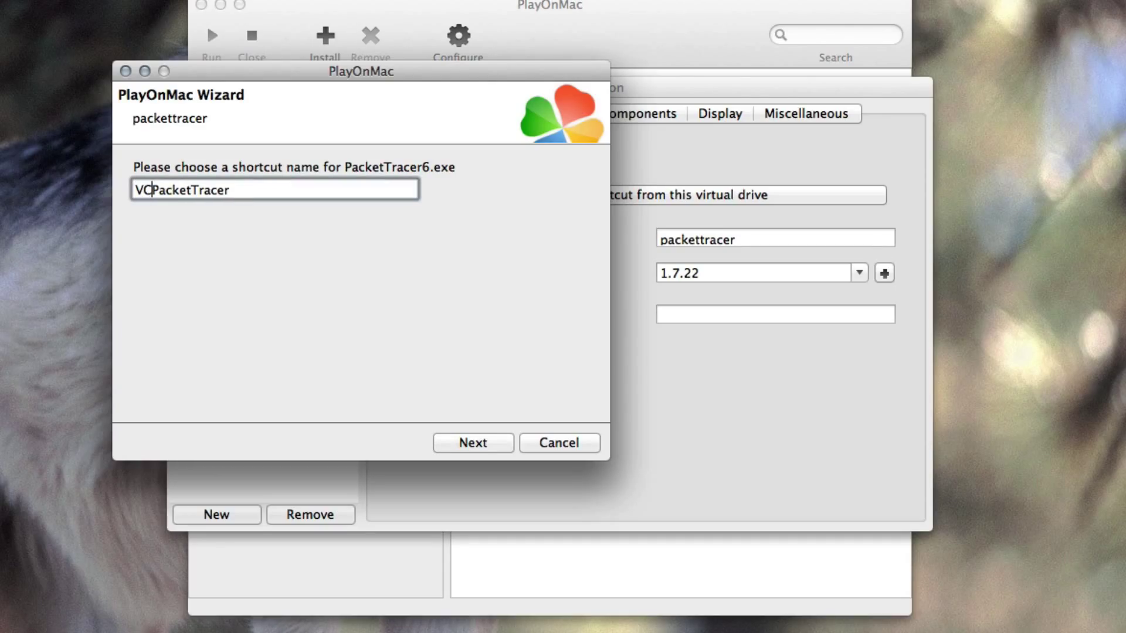
pyautogui.press('BackSpace')
pyautogui.press('BackSpace')
pyautogui.write('Cisco')
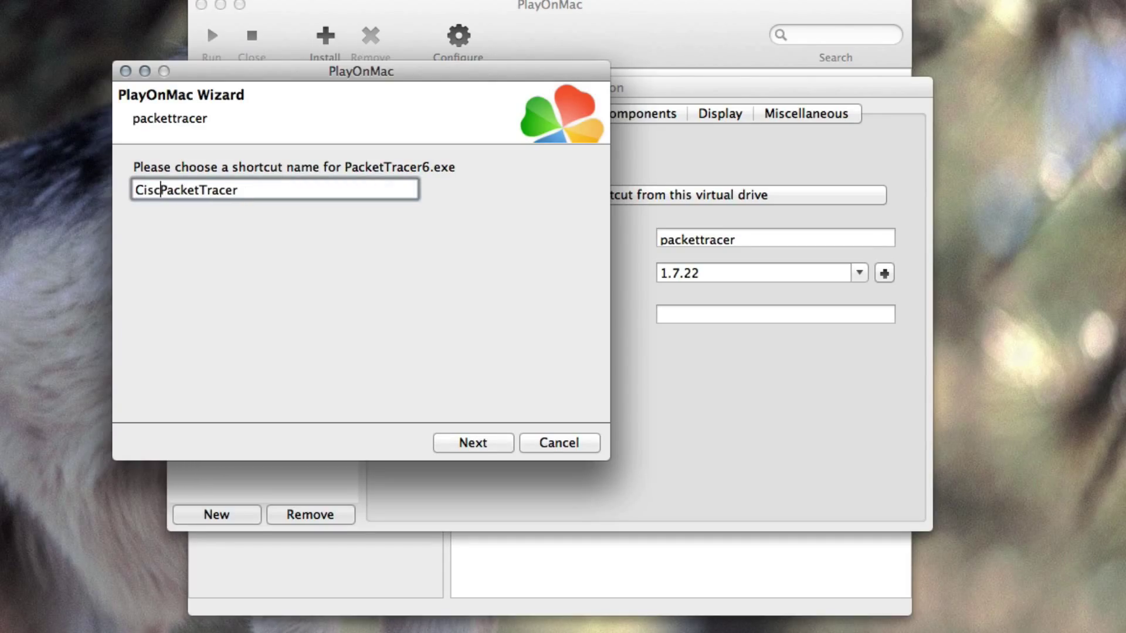
pyautogui.press('Right')
pyautogui.press('Right')
pyautogui.press('Right')
pyautogui.press('Right')
pyautogui.press('Right')
pyautogui.press('Right')
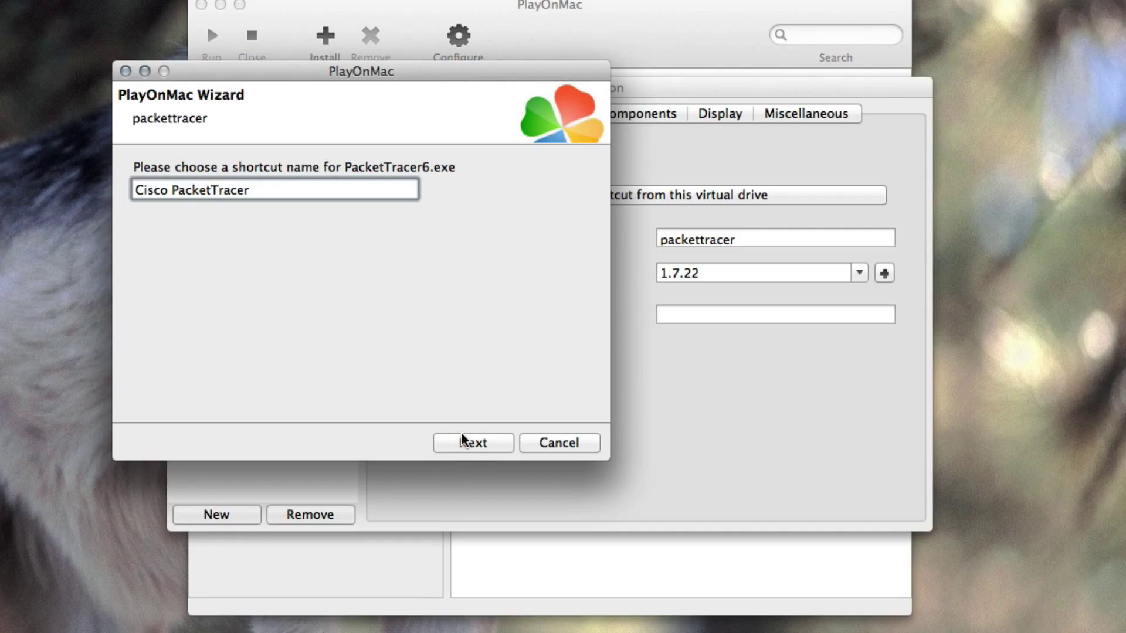
pyautogui.press('Right')
pyautogui.press('Right')
pyautogui.press('Right')
pyautogui.press('Right')
pyautogui.press('Right')
pyautogui.press('Right')
pyautogui.write('6.1.1 Student Edition')
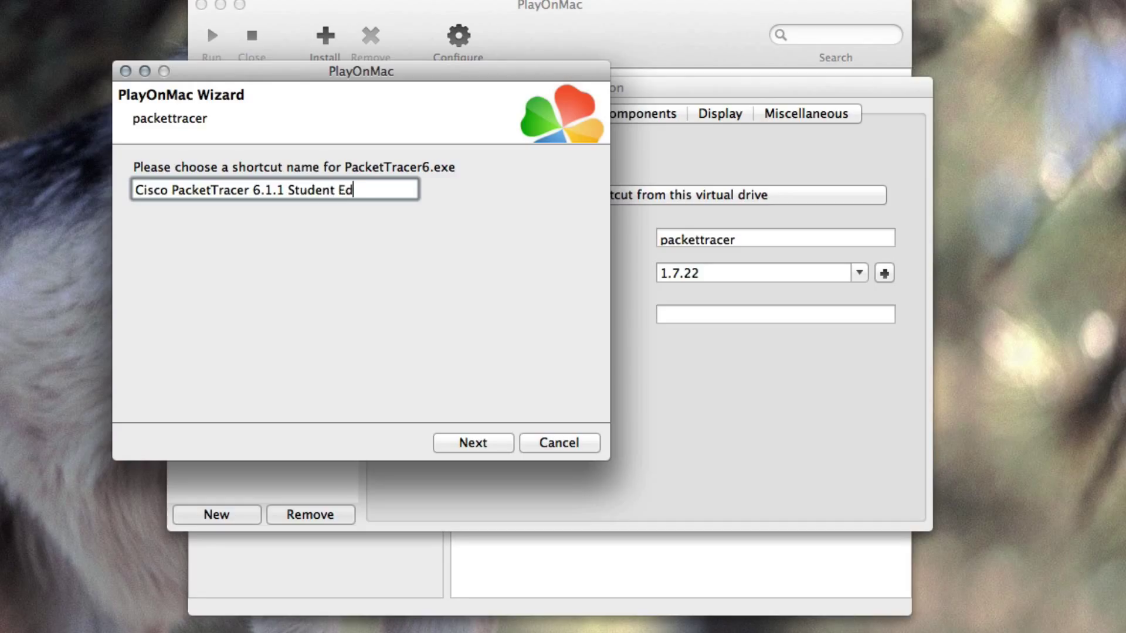
pyautogui.click(472, 442)
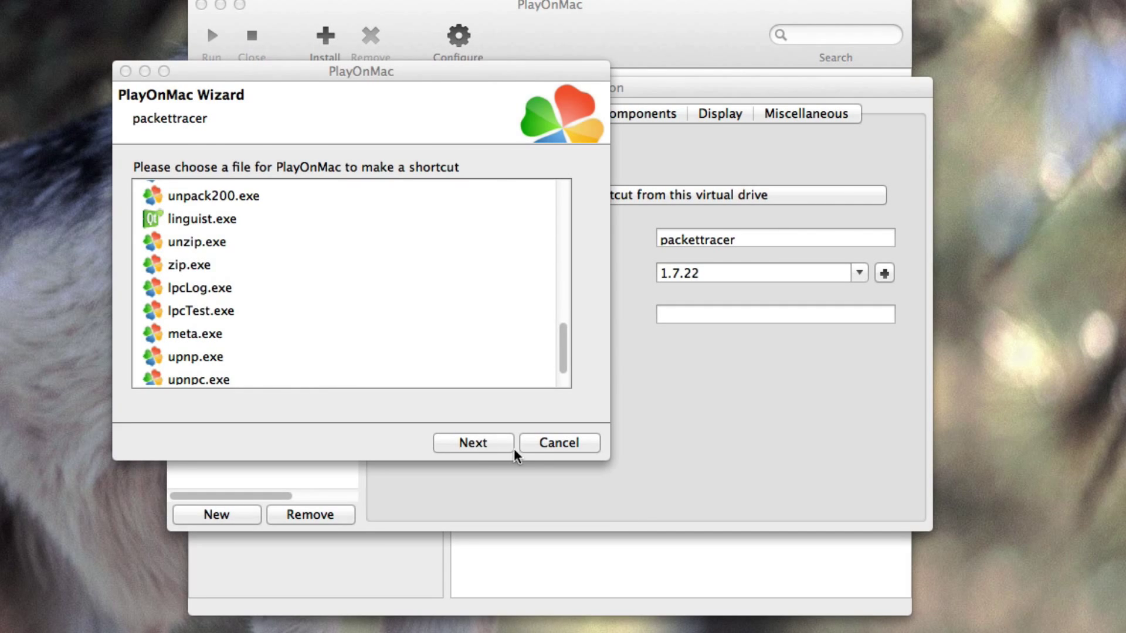
pyautogui.click(529, 447)
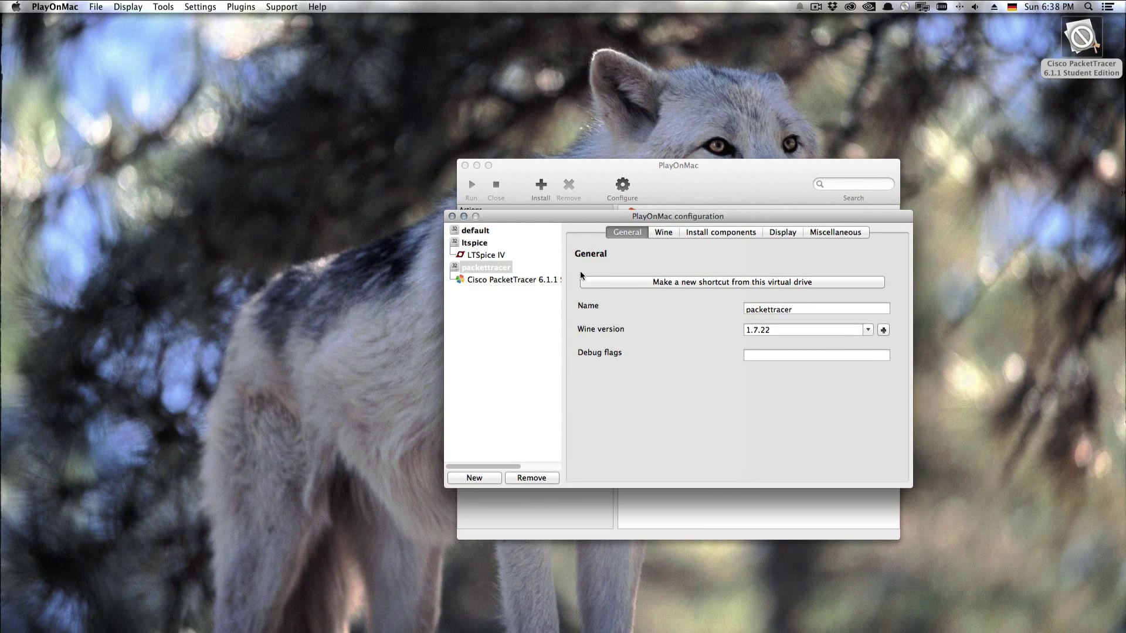
# Close the configuration window and quit PlayOnMac, confirming all its windows close
pyautogui.click(1056, 73)
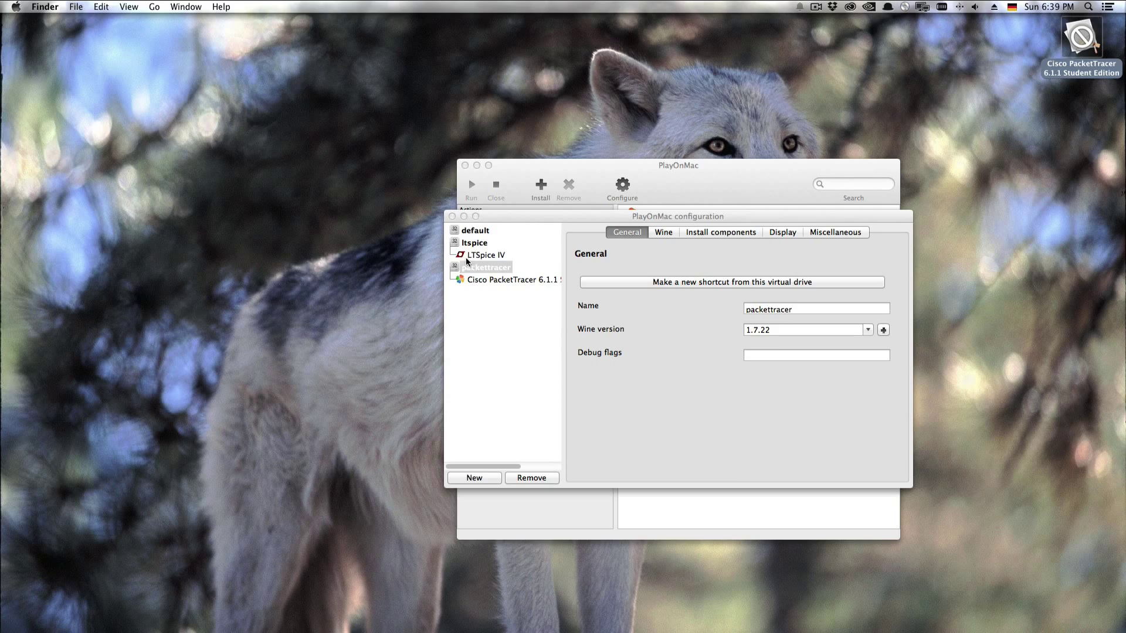
pyautogui.click(452, 217)
pyautogui.press('super+q')
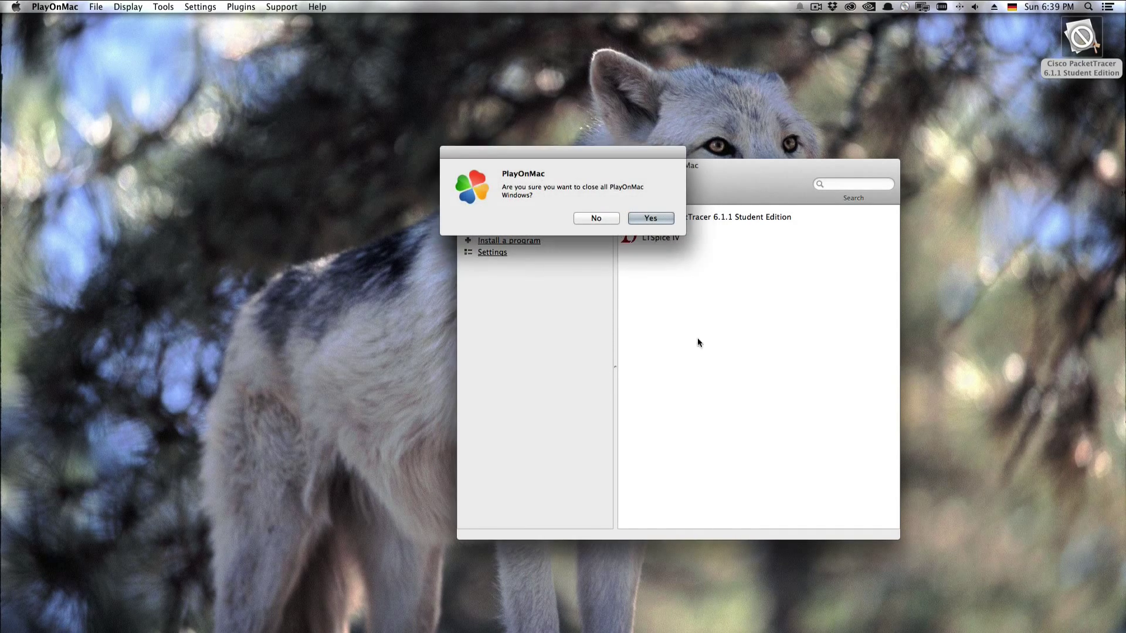
pyautogui.click(649, 219)
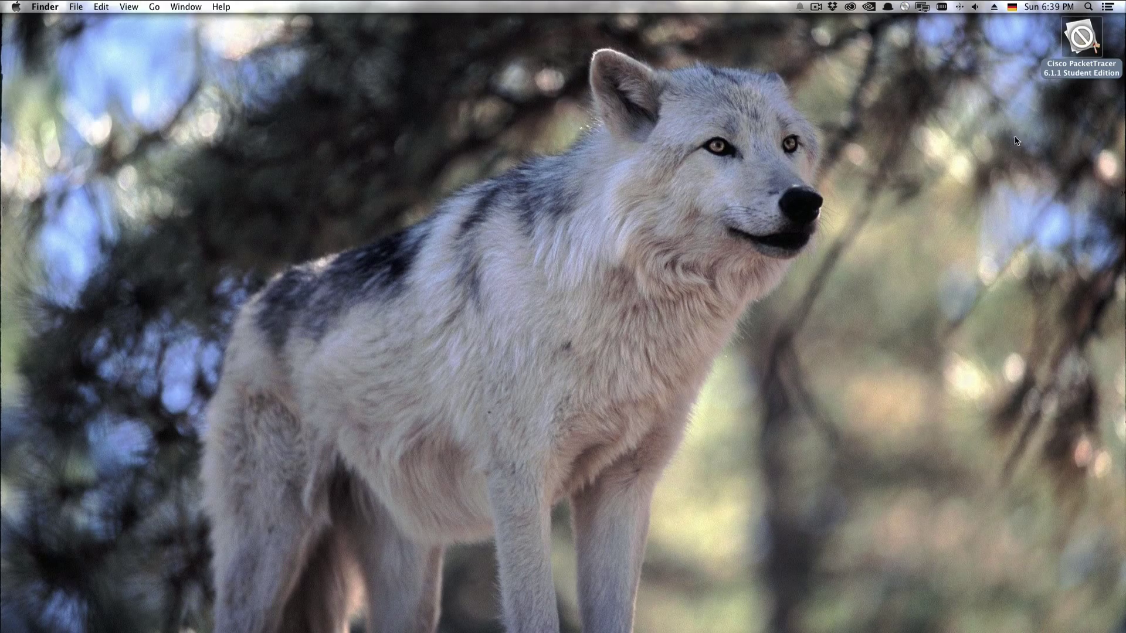
# Select the Cisco PacketTracer 6.1.1 Student Edition shortcut on the desktop
pyautogui.click(1072, 66)
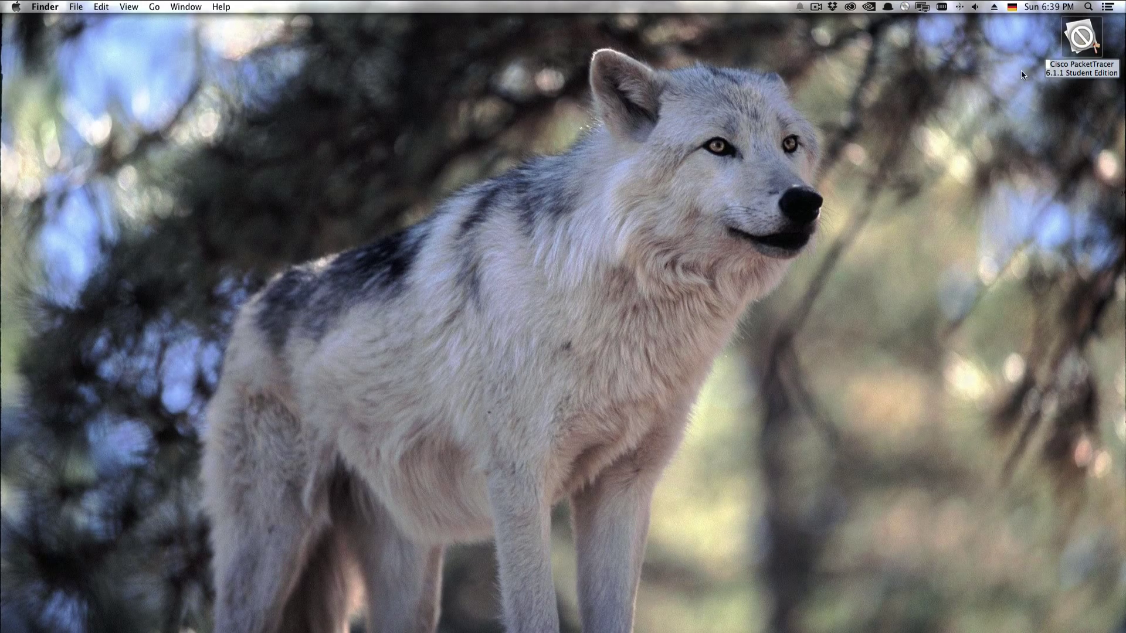
pyautogui.click(1021, 71)
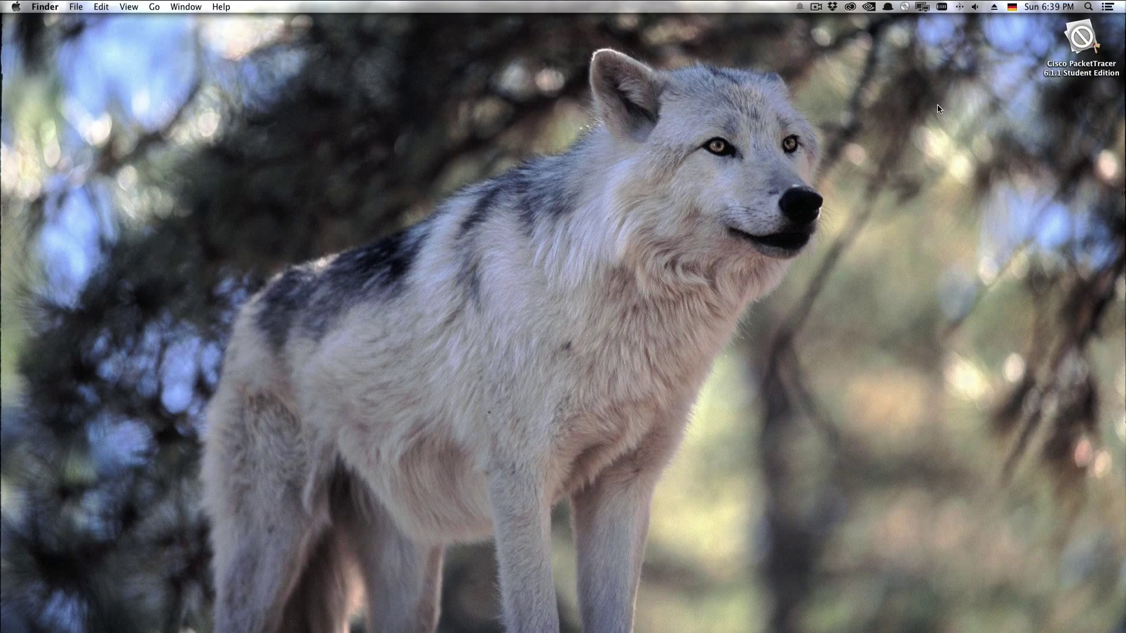
pyautogui.click(1079, 48)
# Review the Cisco PacketTracer 6.1.1 shortcut's Get Info, then drag the shortcut into Applications
pyautogui.press('super+i')
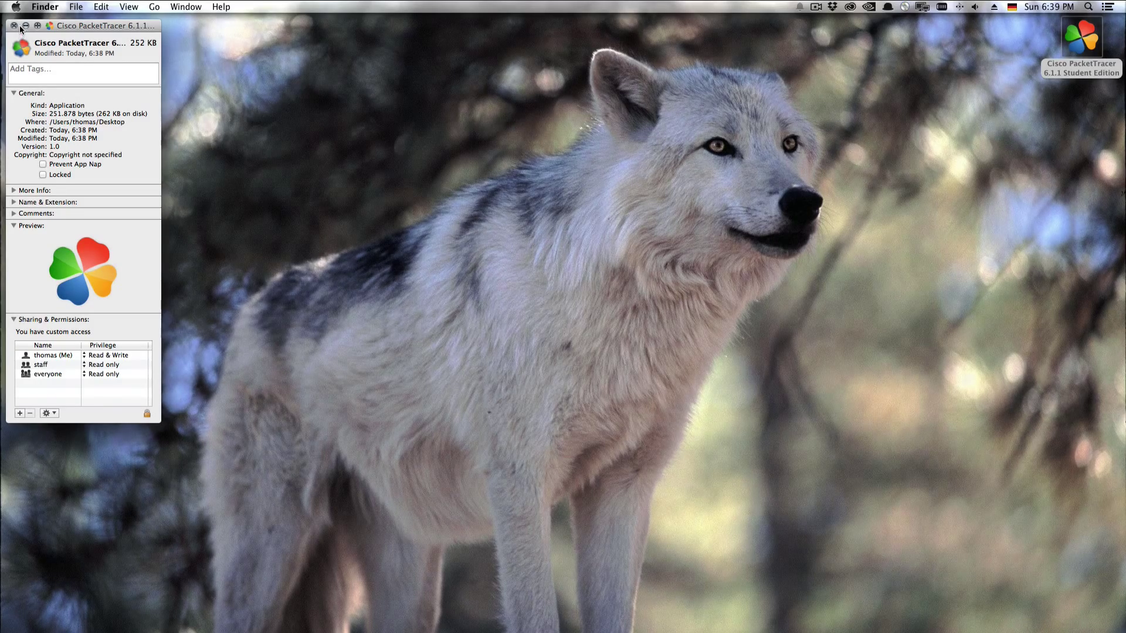
pyautogui.click(13, 26)
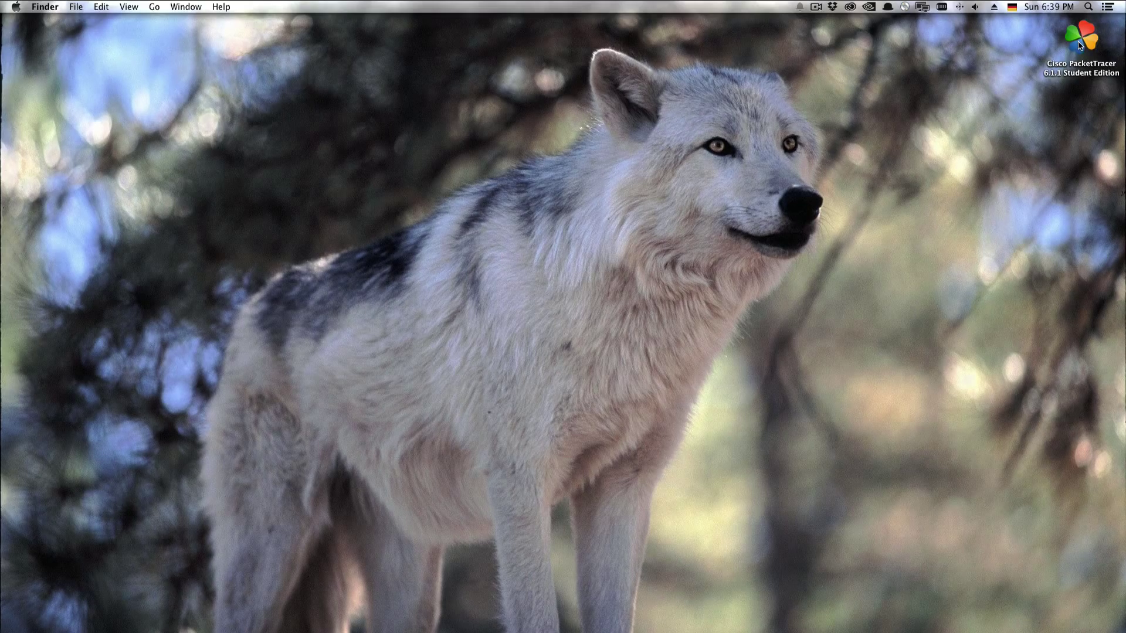
pyautogui.moveTo(1082, 36); pyautogui.dragTo(962, 620)
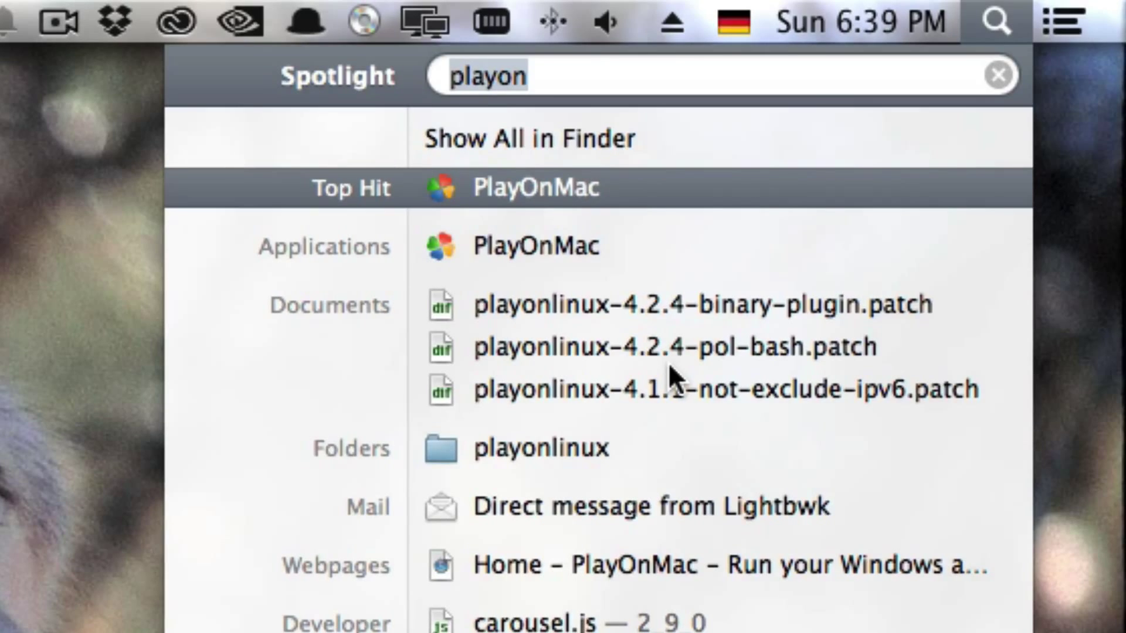
pyautogui.press('Escape')
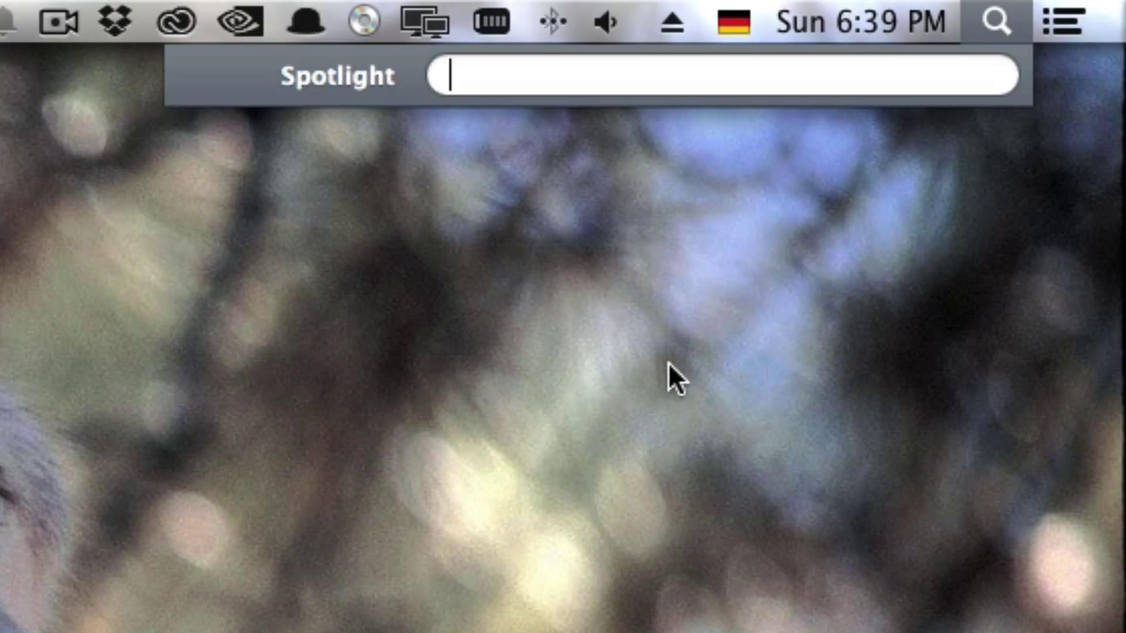
pyautogui.write('cisco')
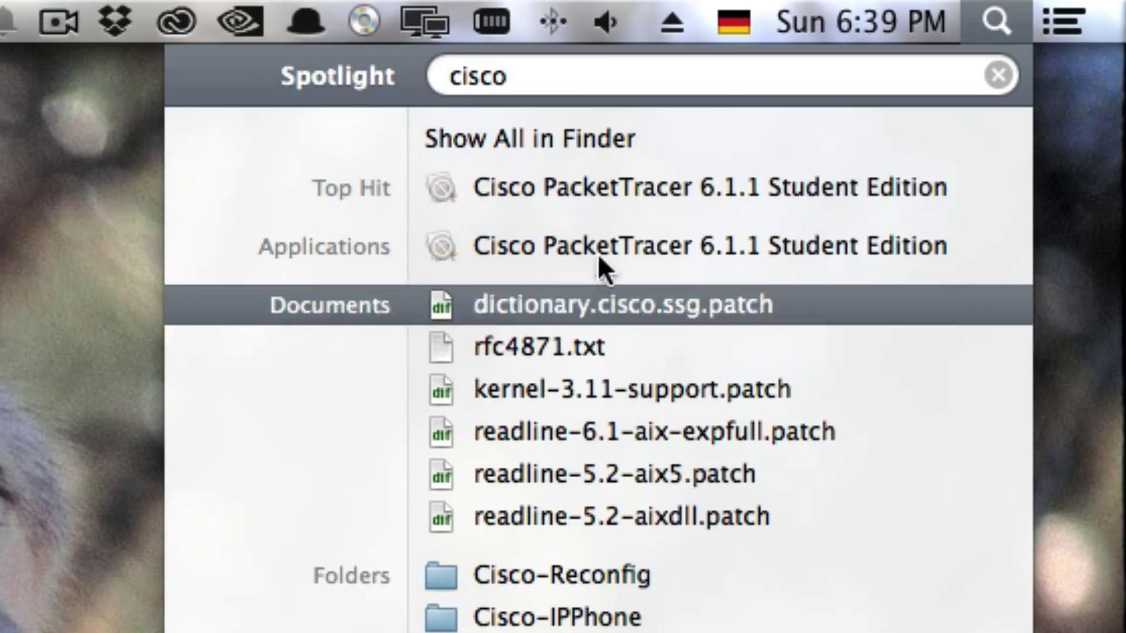
pyautogui.click(646, 173)
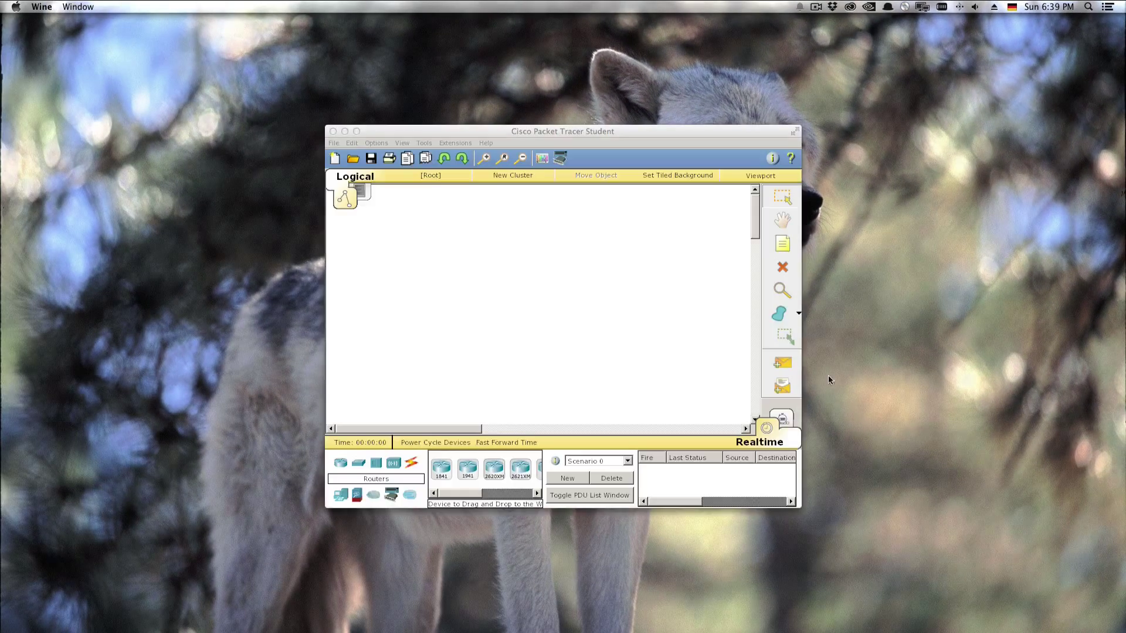
pyautogui.click(355, 131)
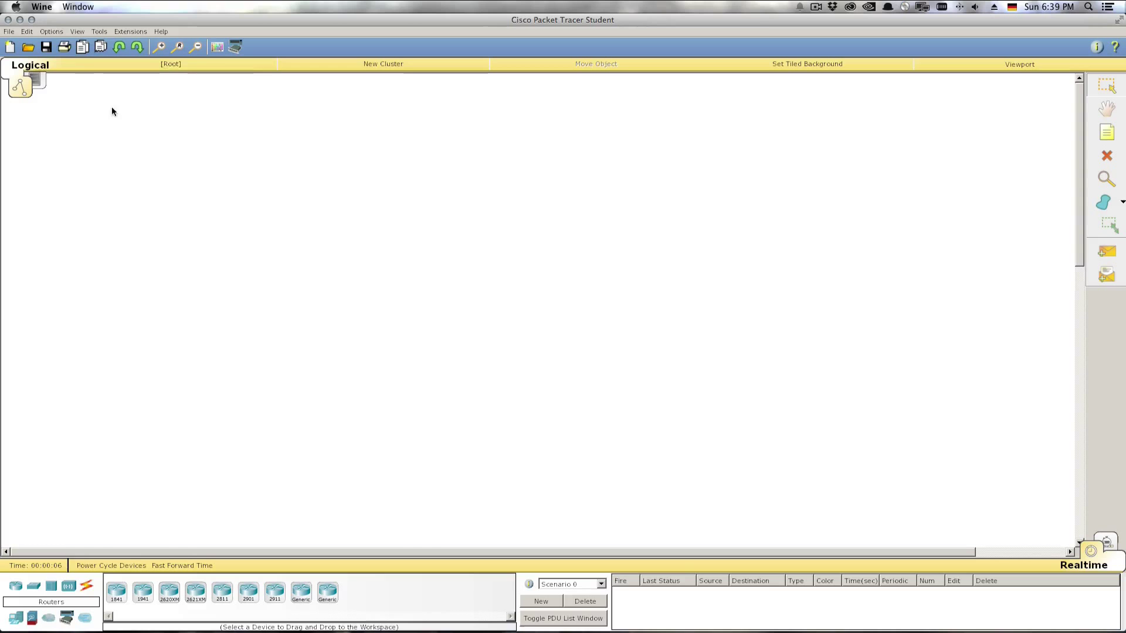
pyautogui.click(19, 19)
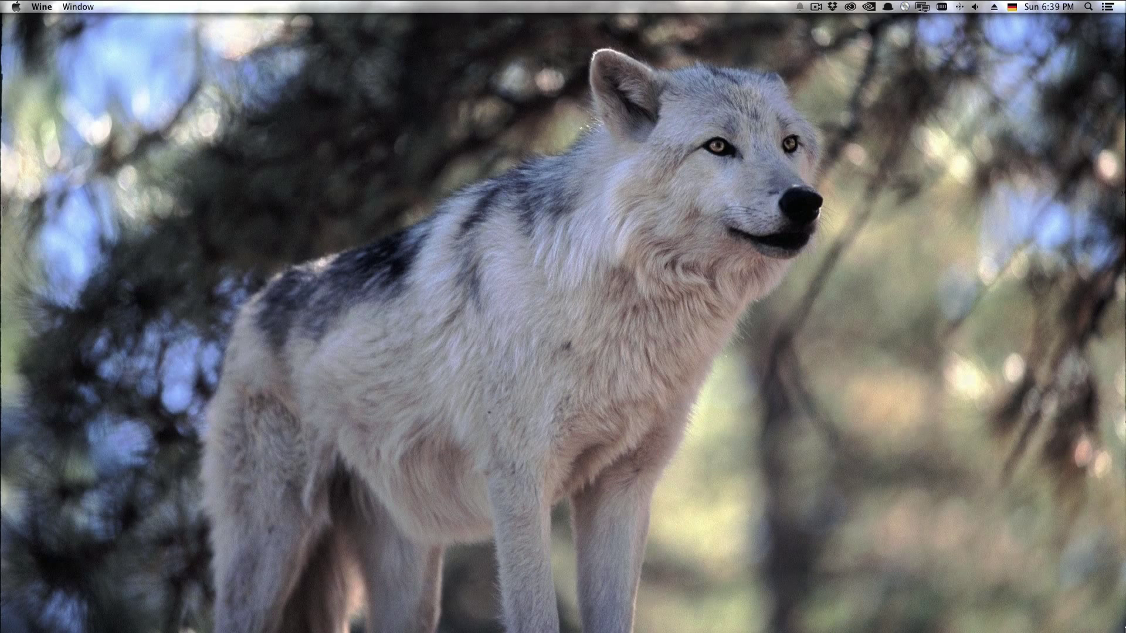